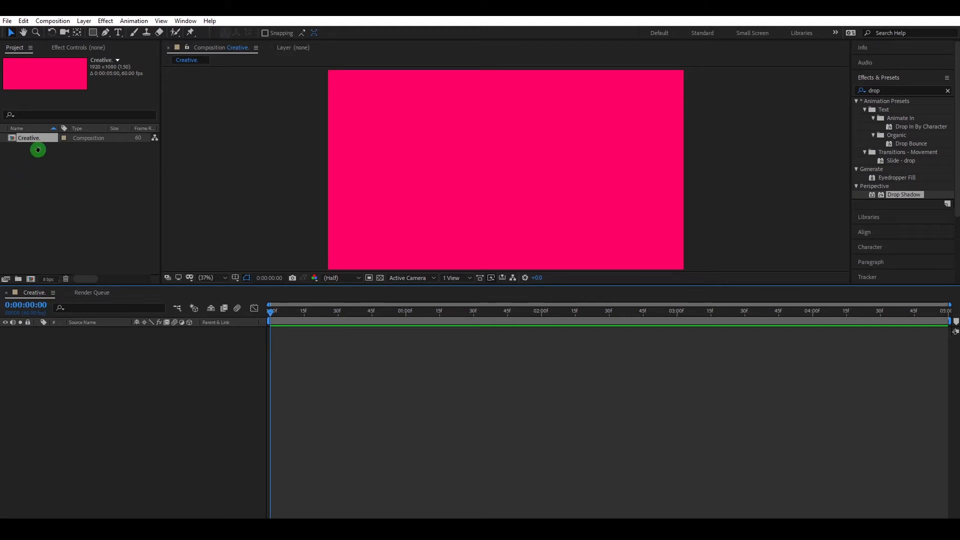
Create a text layer reading "Creative" in the composition and set its fill color to white
left_click(118, 32)
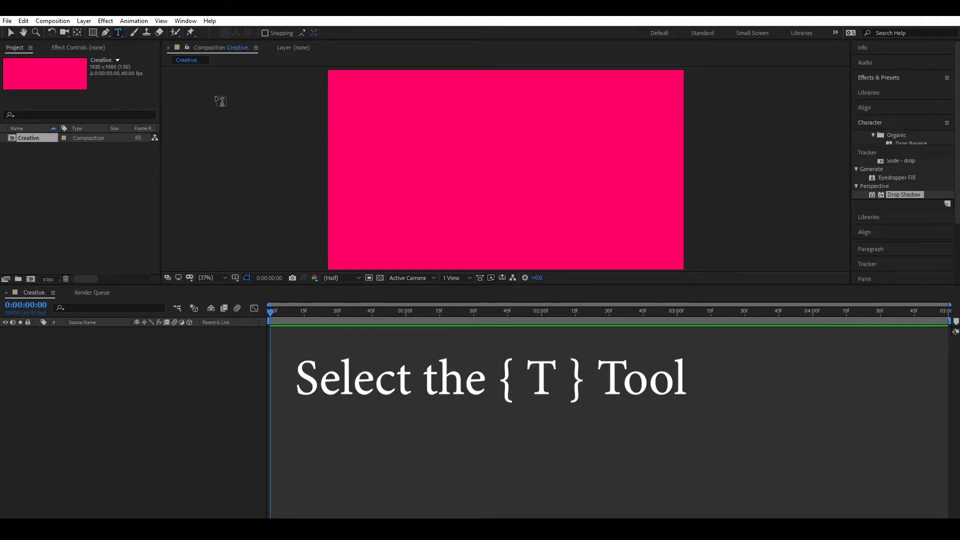
left_click(421, 171)
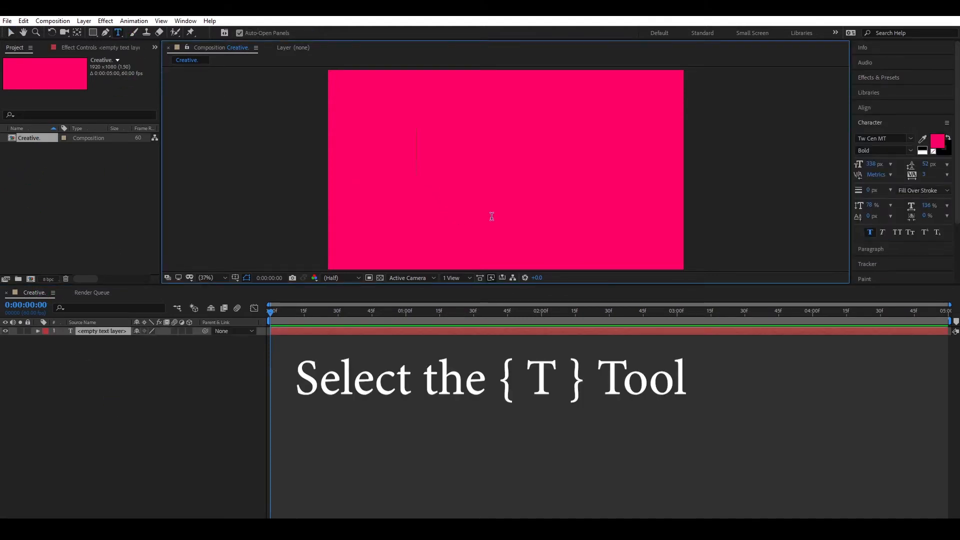
type("Creative")
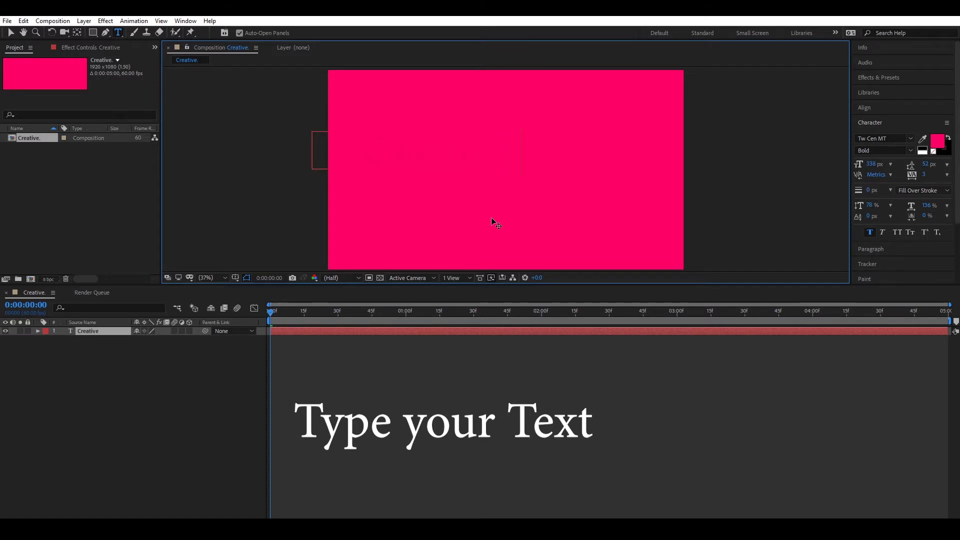
key("ctrl+a")
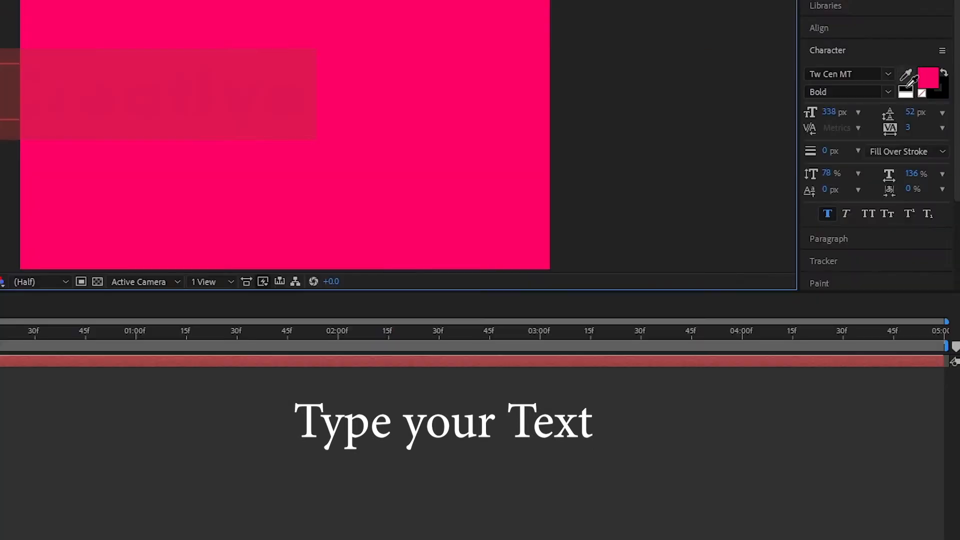
left_click(922, 148)
left_click(906, 94)
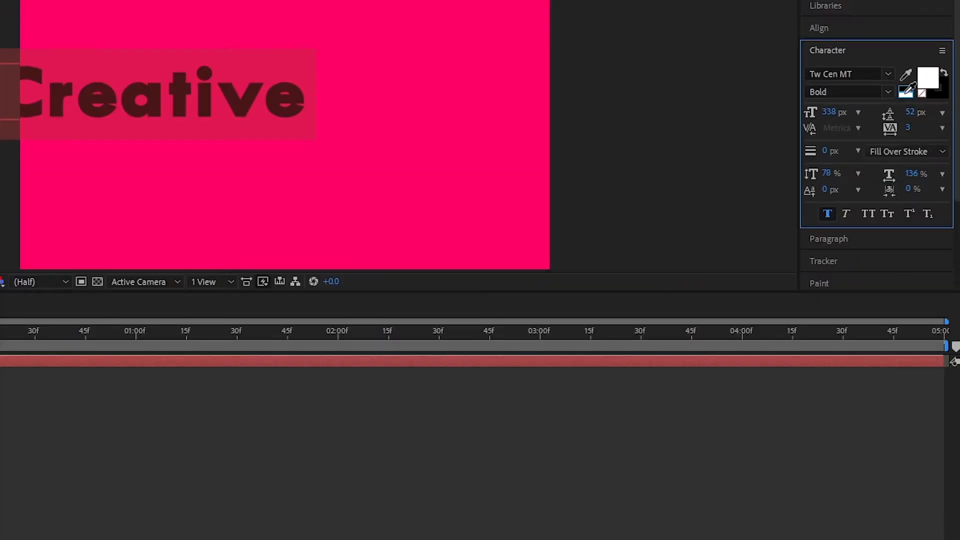
Align the Creative text layer to the composition's horizontal and vertical center
left_click(323, 365)
left_click(867, 35)
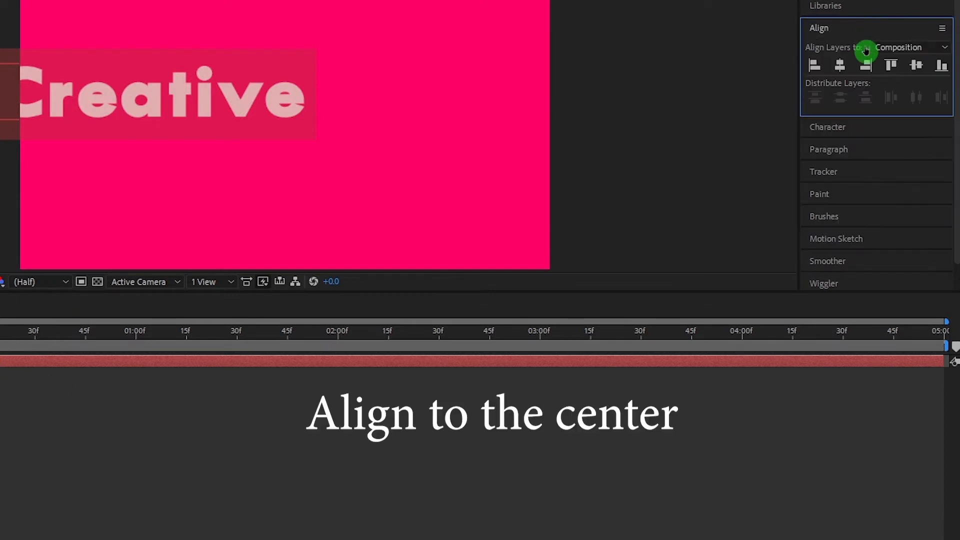
left_click(841, 67)
left_click(917, 67)
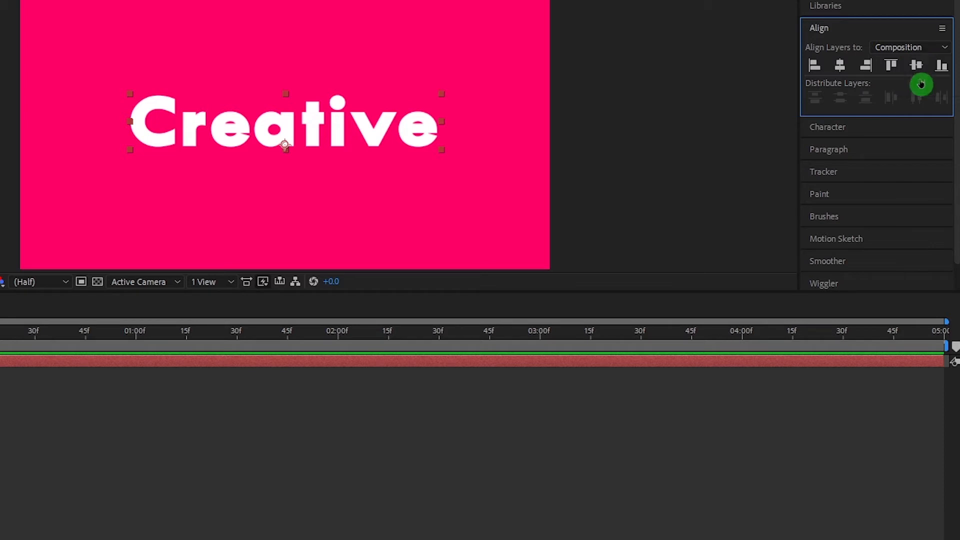
Slightly increase the character tracking of the Creative text, and deselect the layer
left_click(849, 133)
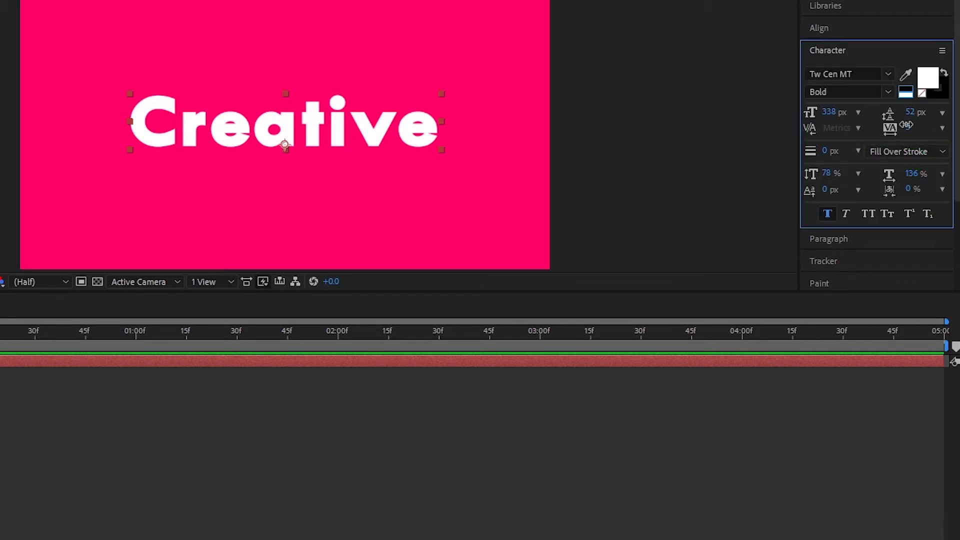
left_click_drag(906, 125, 921, 131)
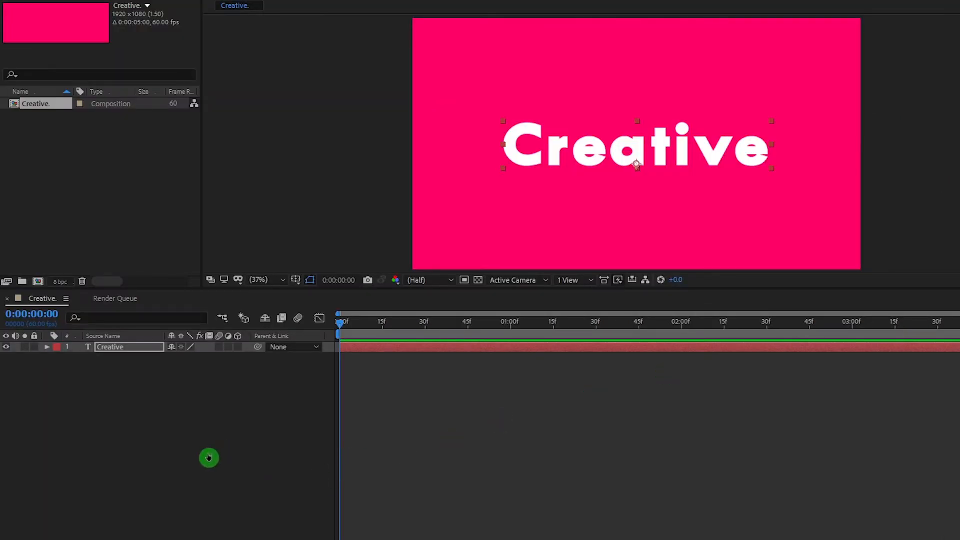
left_click(173, 452)
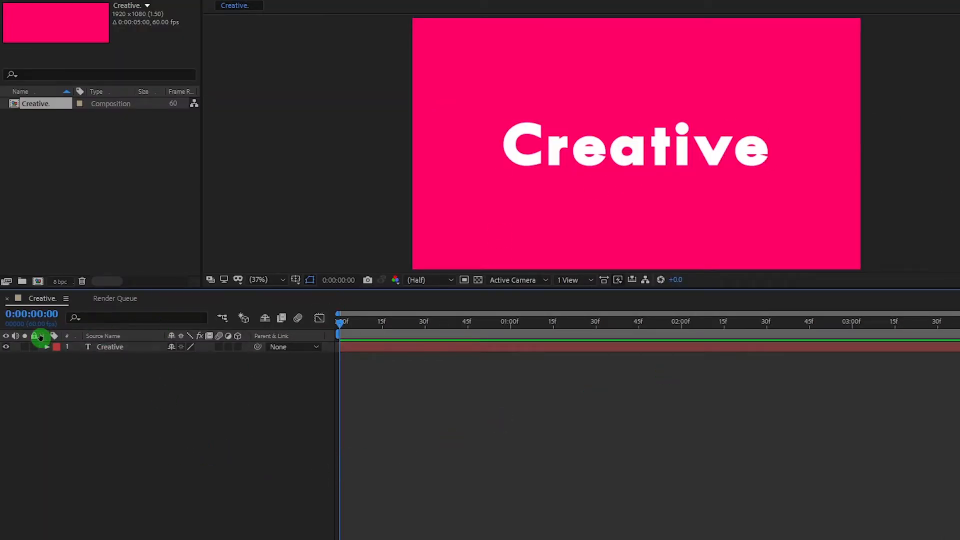
Append a period to the text so that it reads "Creative."
left_click(243, 359)
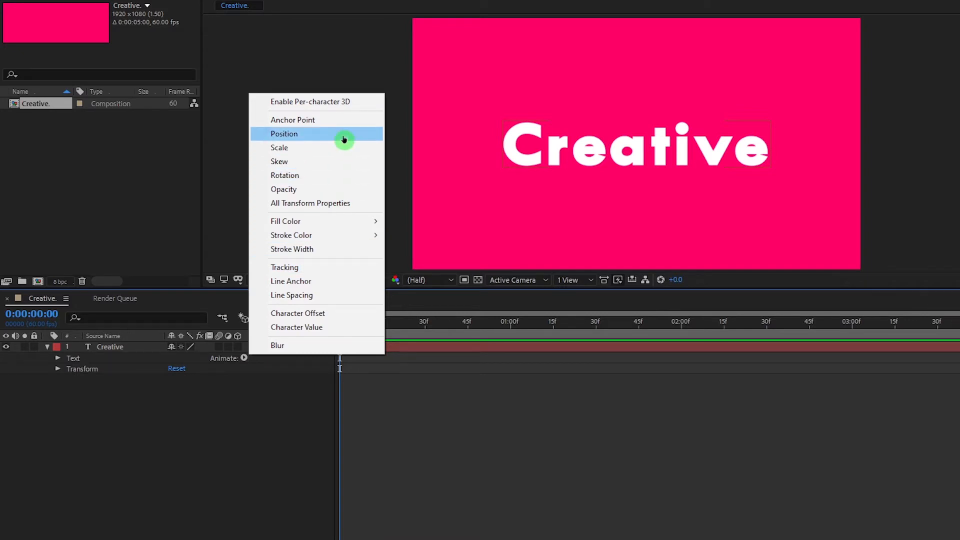
left_click(626, 143)
double_click(626, 143)
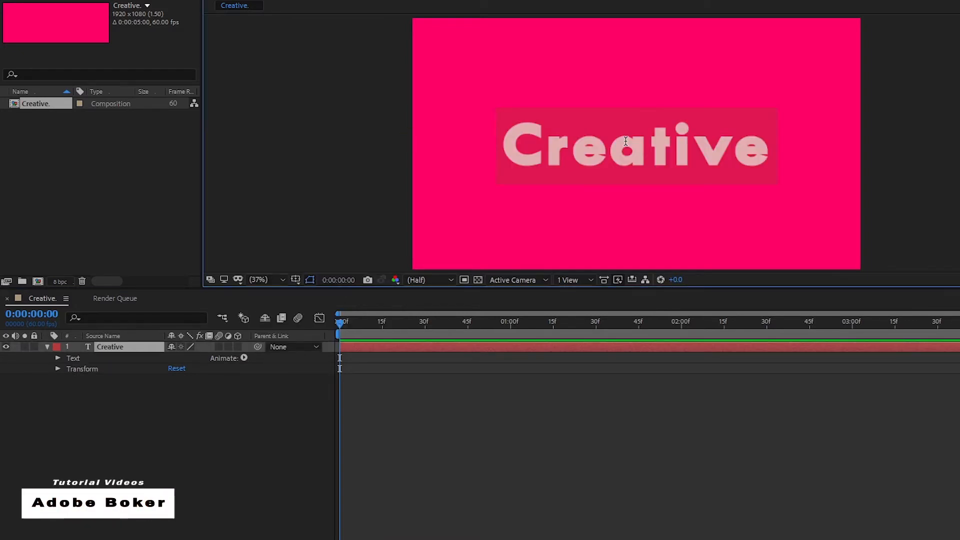
key("Right")
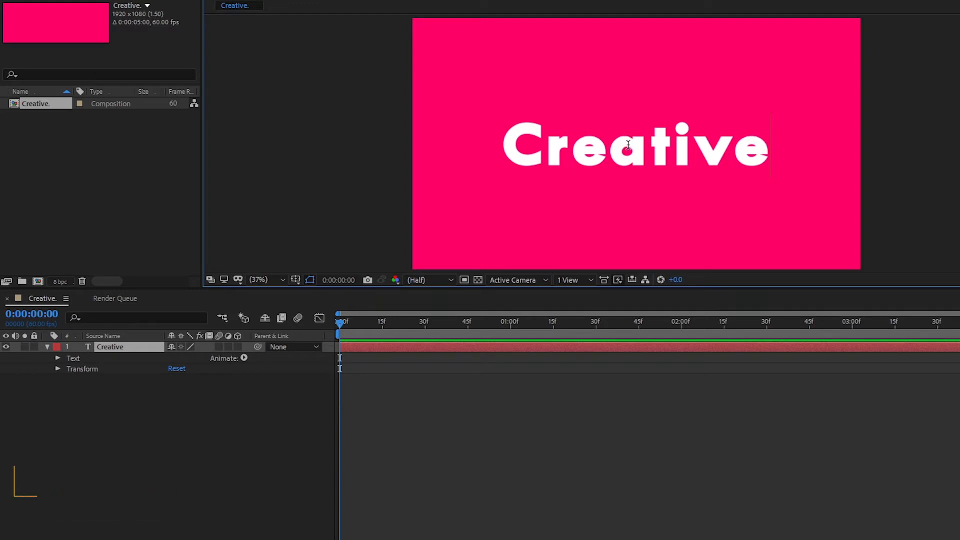
type(".")
left_click(288, 438)
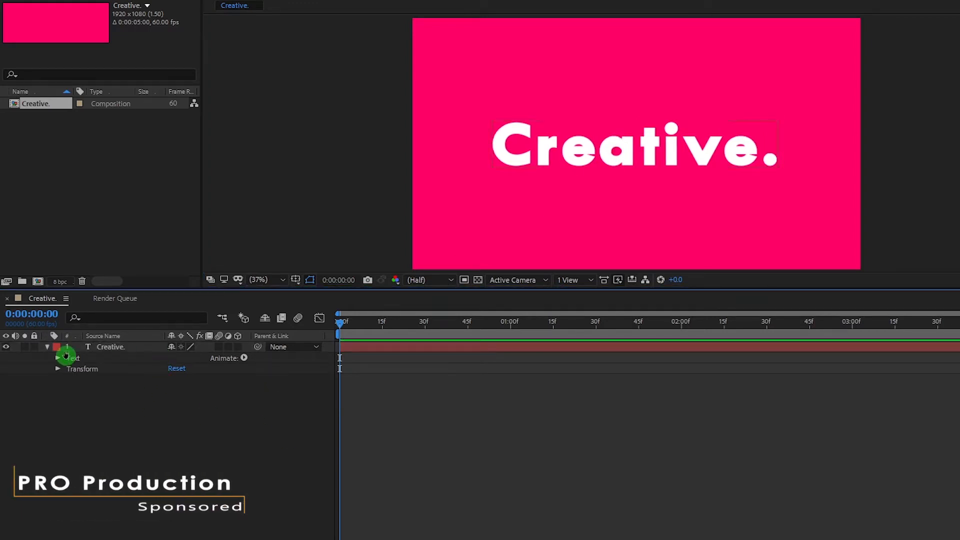
Add a text animator with Position and Tracking properties, and set its Position to -48, 125
left_click(244, 358)
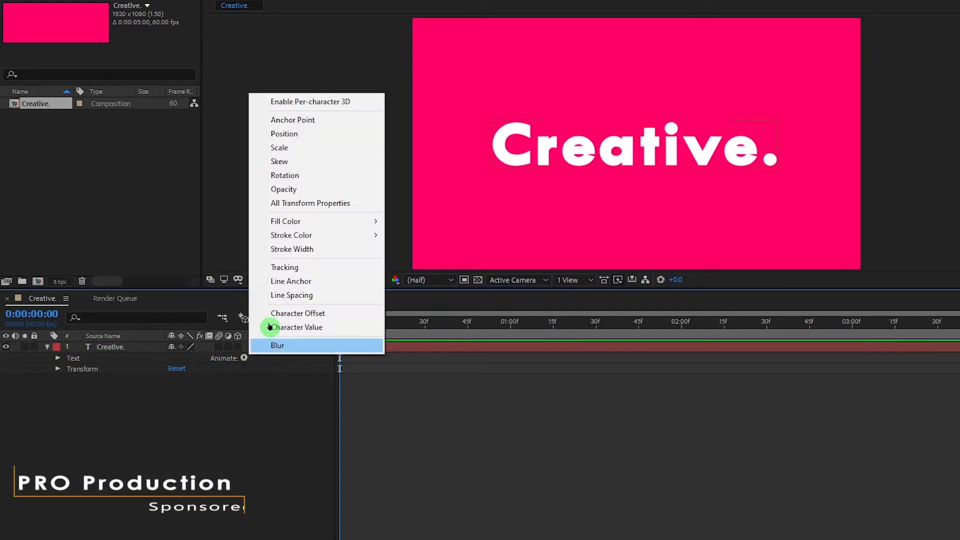
left_click(328, 136)
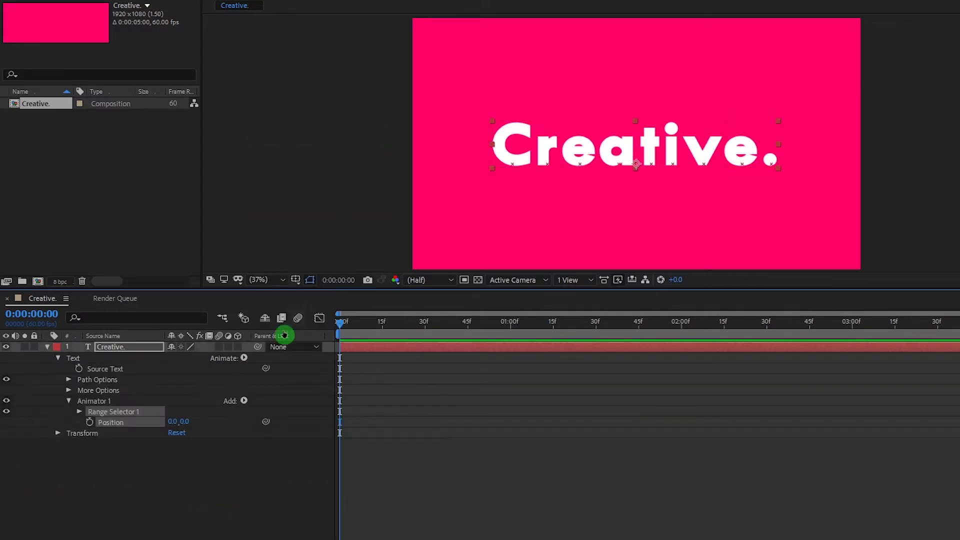
left_click(244, 367)
left_click(315, 266)
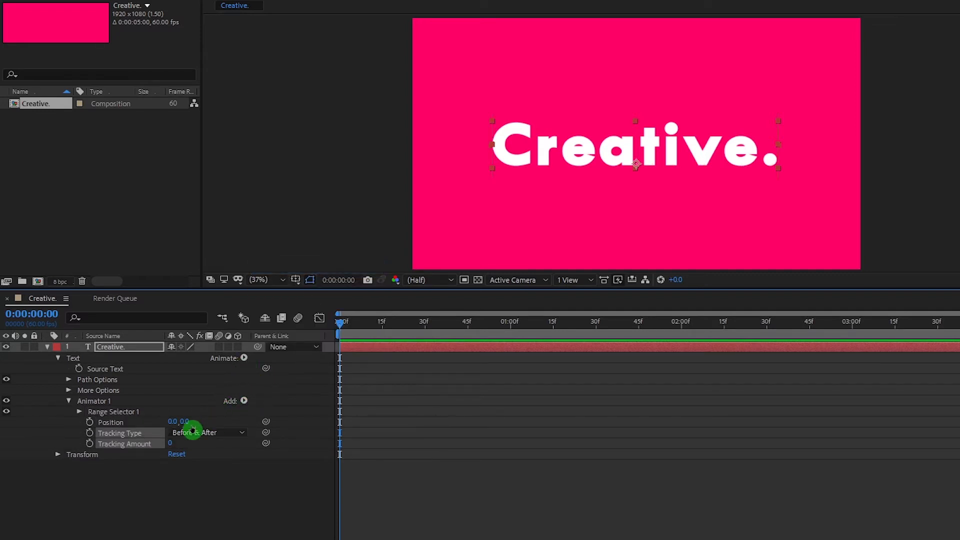
left_click_drag(181, 423, 260, 423)
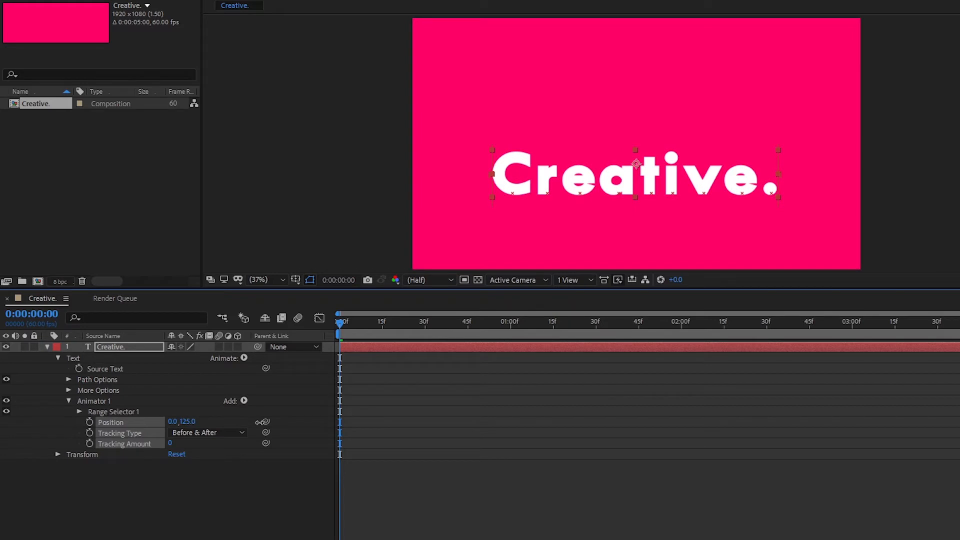
left_click_drag(171, 422, 144, 424)
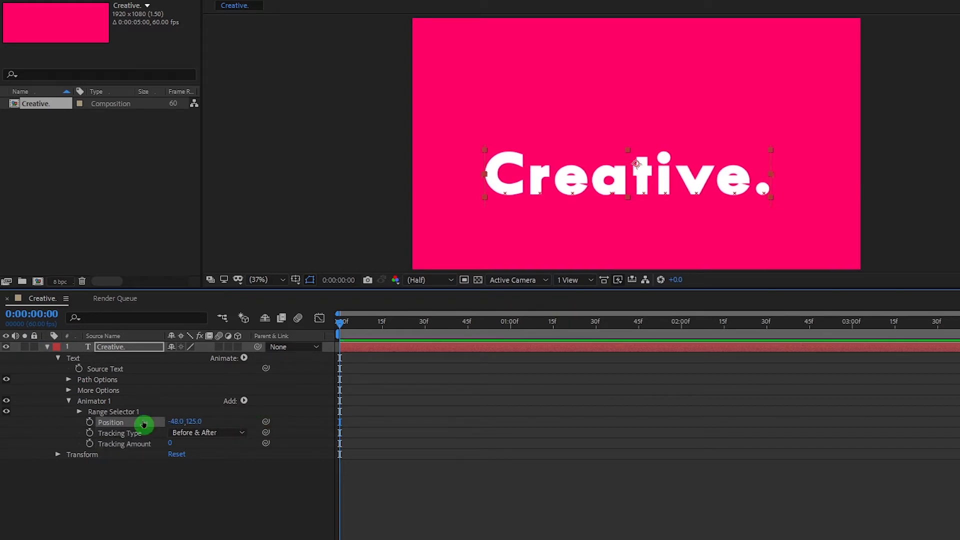
Keyframe the Range Selector's Start at 0% at the beginning and at 100% at 0:00:01:00
left_click(79, 413)
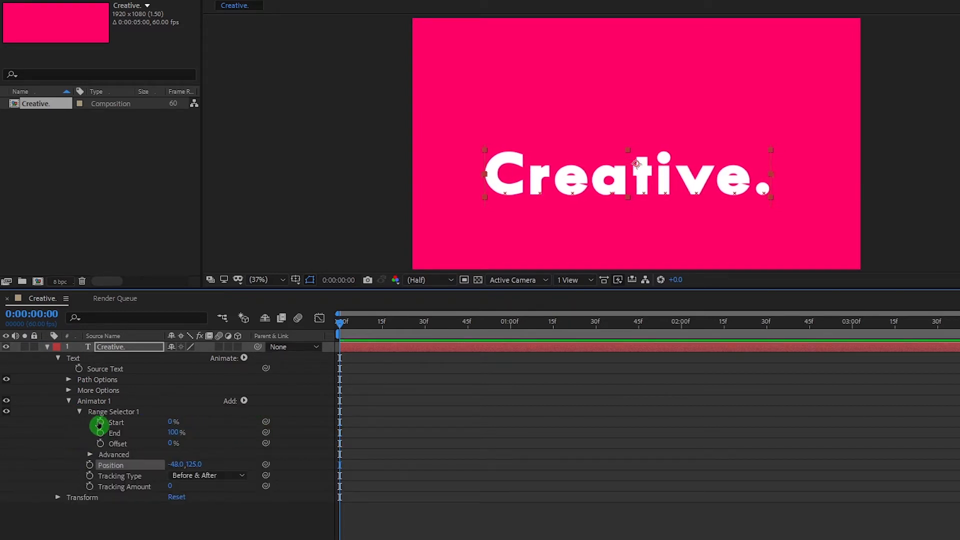
left_click(100, 421)
left_click_drag(343, 324, 512, 340)
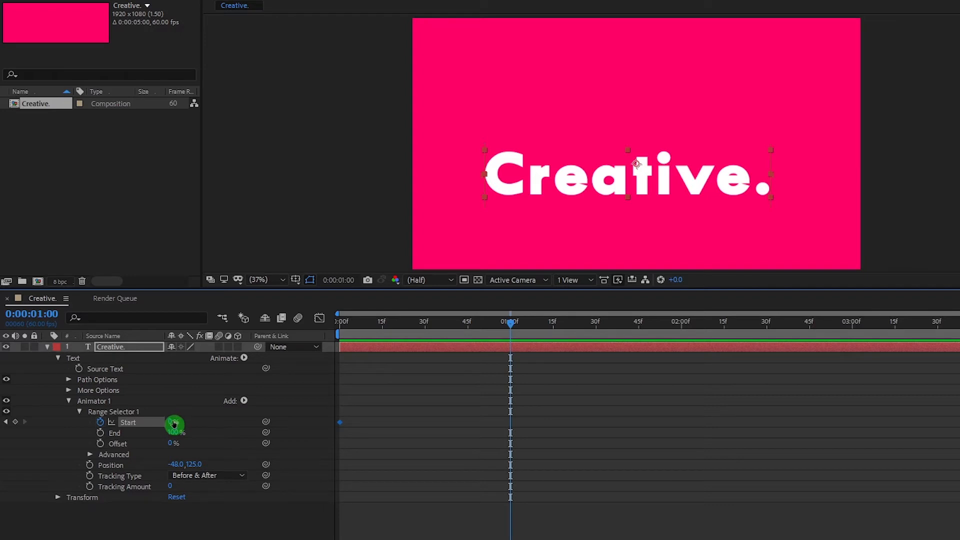
left_click_drag(170, 421, 254, 427)
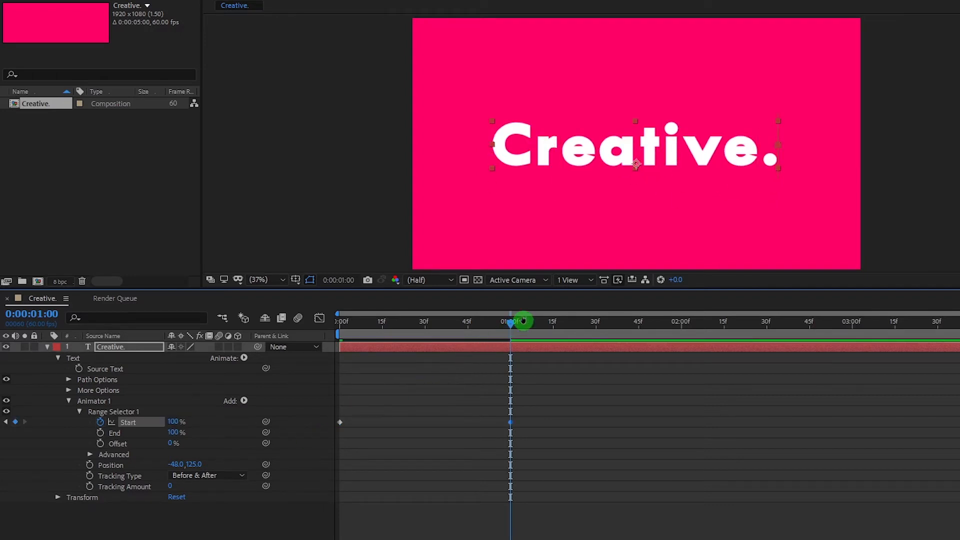
Play back the letter-by-letter text animation from the beginning to check its motion
left_click_drag(500, 325, 223, 343)
key("space")
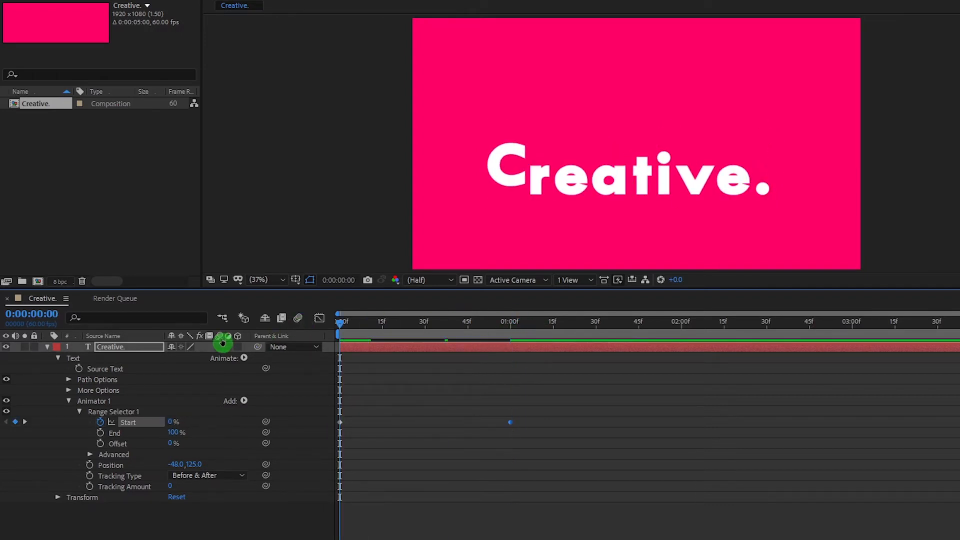
key("space")
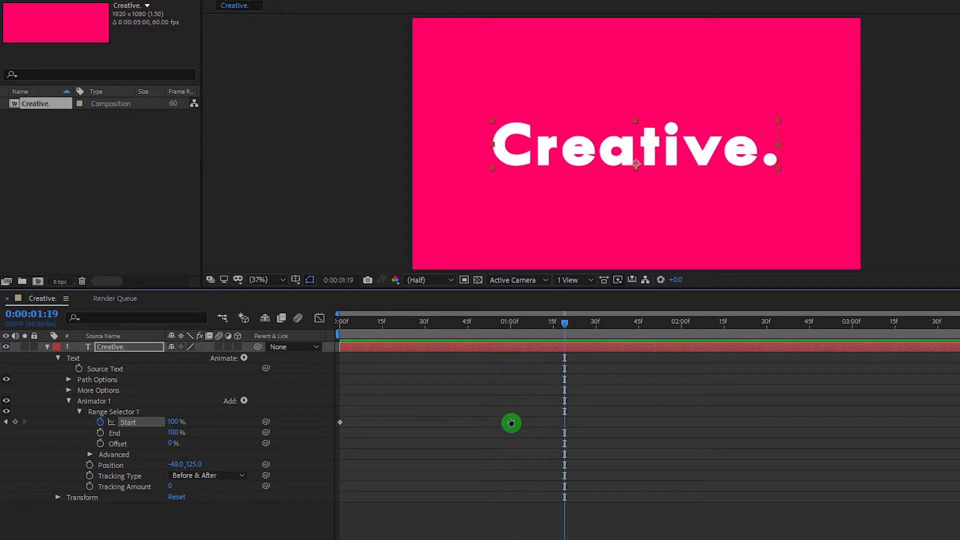
mouse_move(510, 425)
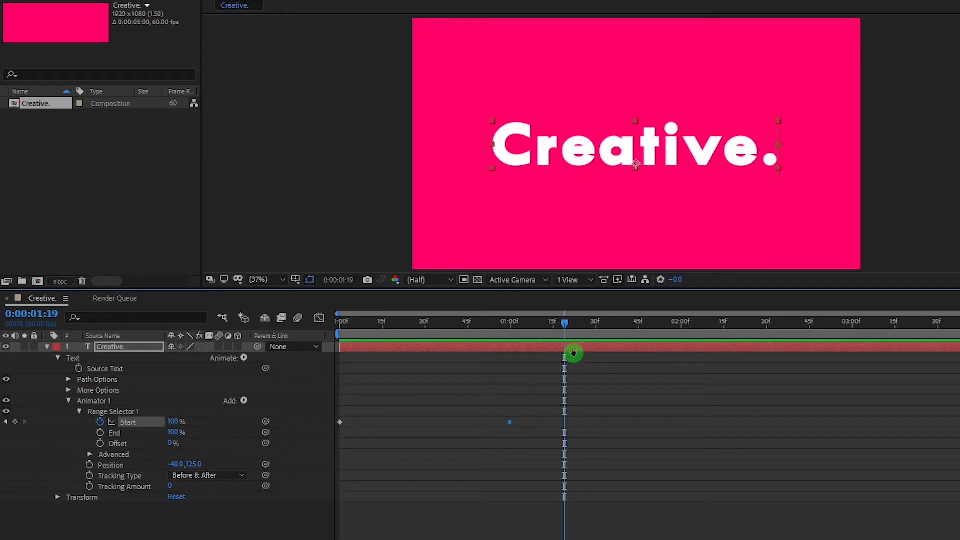
left_click_drag(559, 325, 262, 366)
key("space")
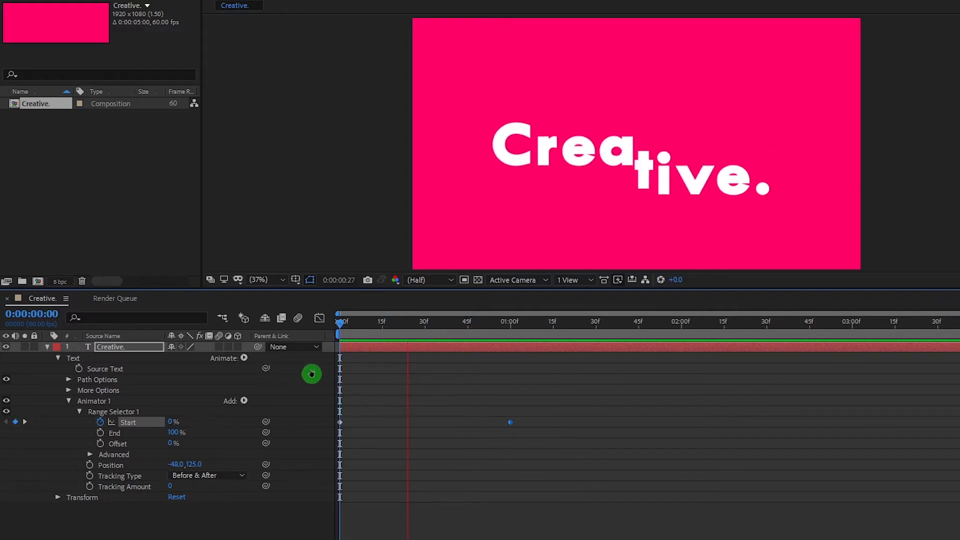
Move the 100% Start keyframe earlier to about frame 44 and preview the animation from the beginning
left_click_drag(511, 426, 465, 423)
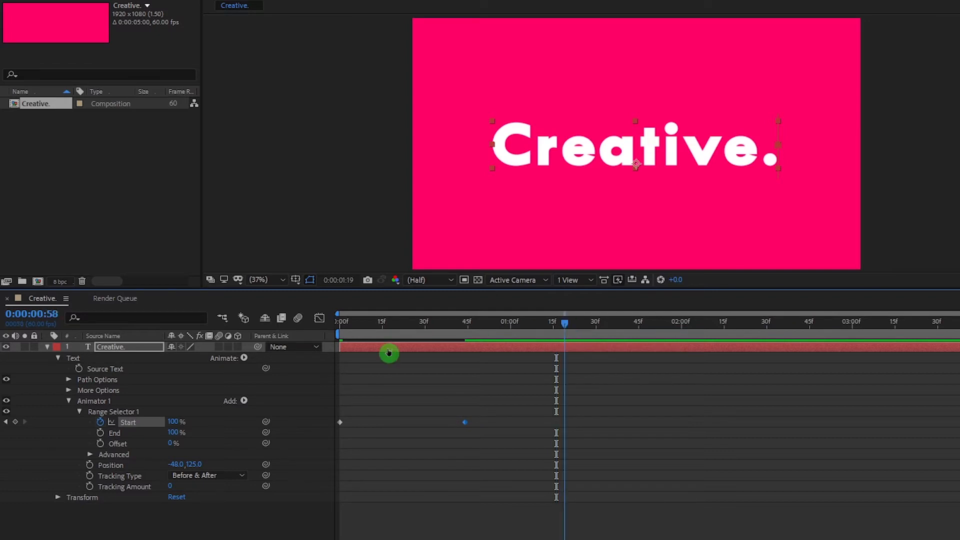
key("Home")
key("space")
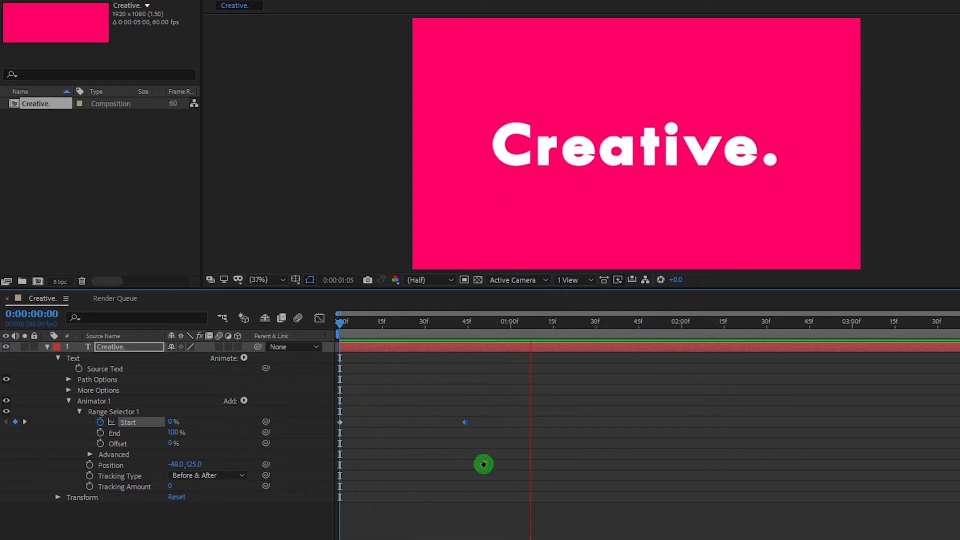
Set the animator's Tracking Amount to 103 partway through the animation and preview it from the beginning
left_click_drag(529, 328, 378, 366)
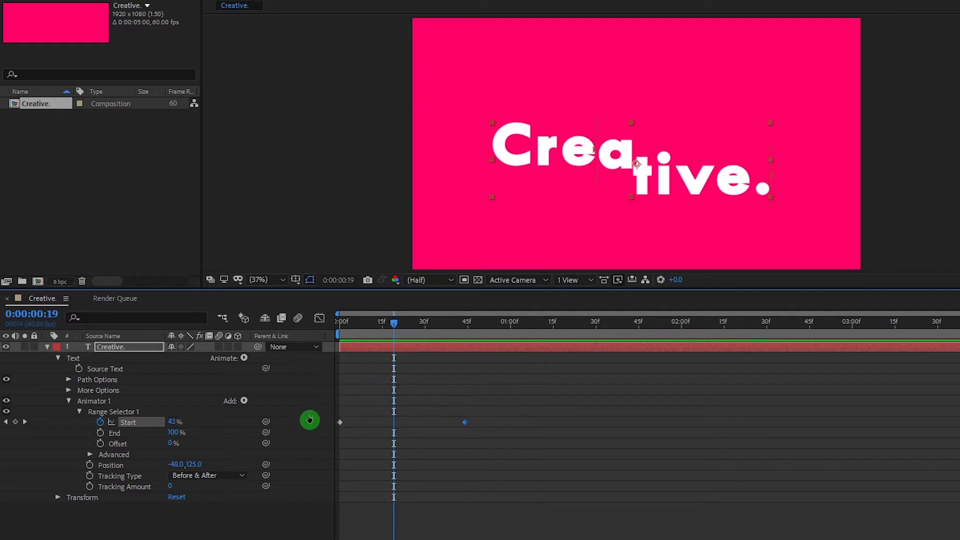
left_click(175, 490)
left_click_drag(175, 490, 231, 483)
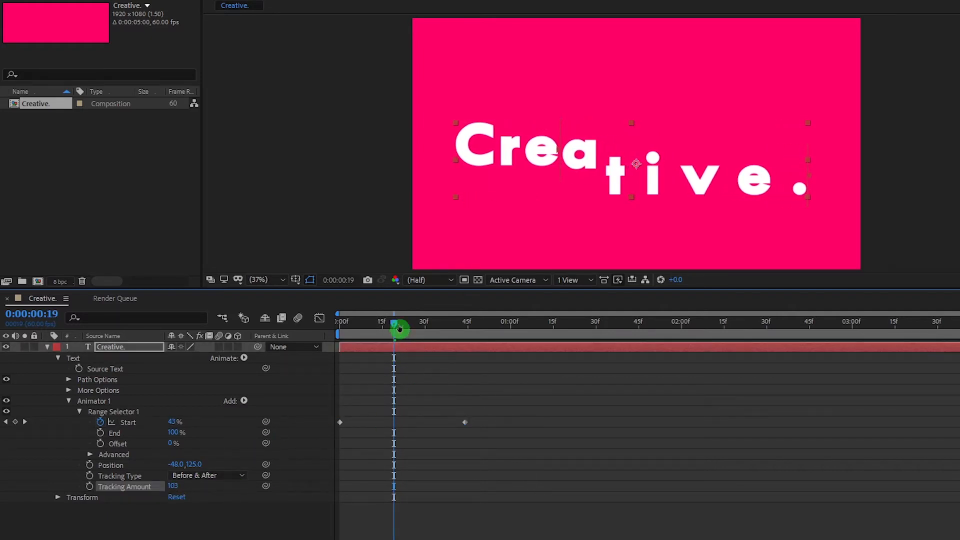
left_click_drag(399, 328, 311, 343)
key("space")
left_click(420, 345)
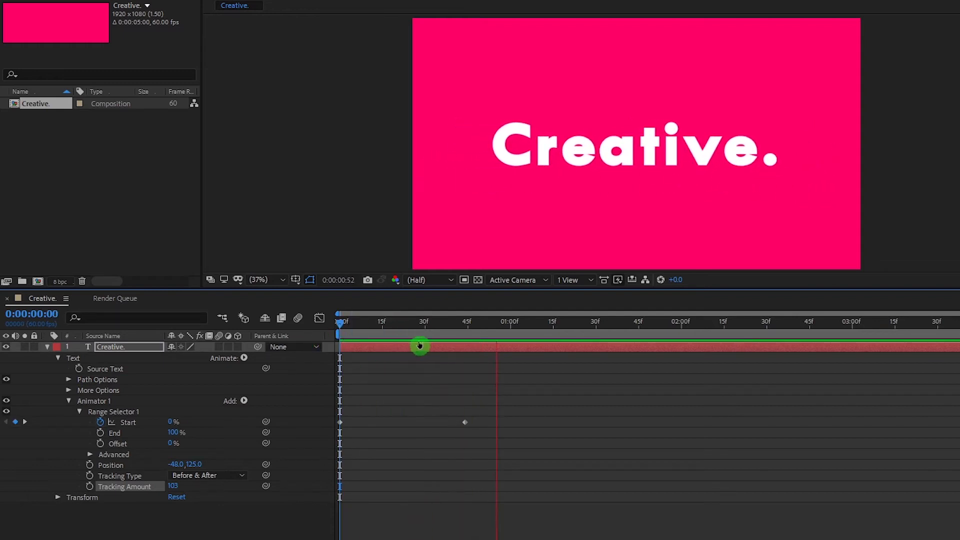
Move the 100% Start keyframe to frame 13 and preview the faster animation
left_click_drag(510, 325, 340, 326)
left_click_drag(465, 423, 377, 422)
key("space")
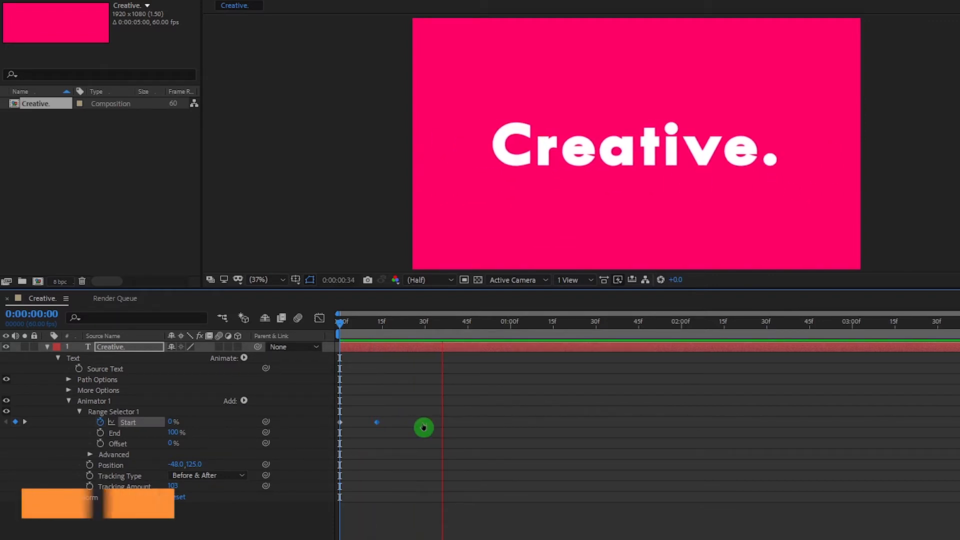
key("space")
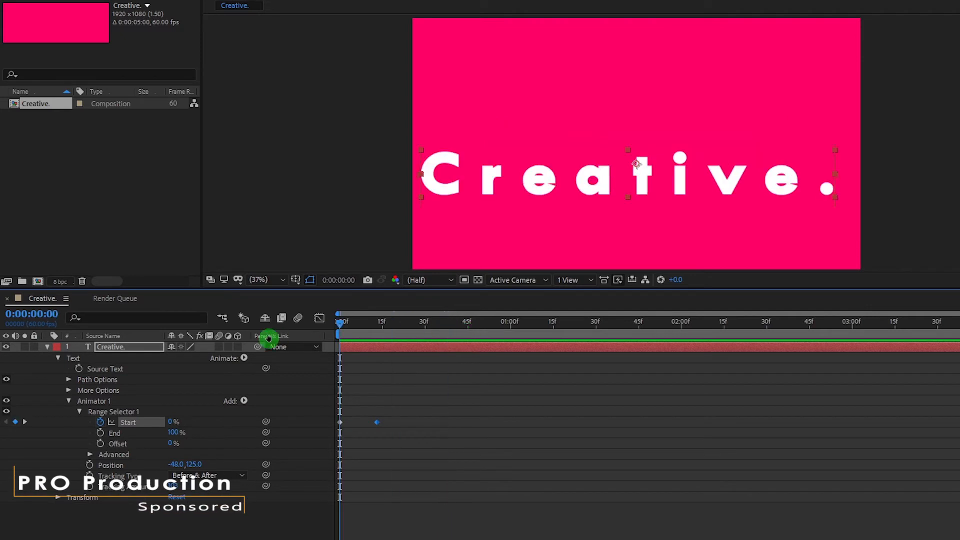
Move the 100% Start keyframe to frame 10 and preview the quicker letter animation
key("equal")
key("equal")
key("equal")
key("equal")
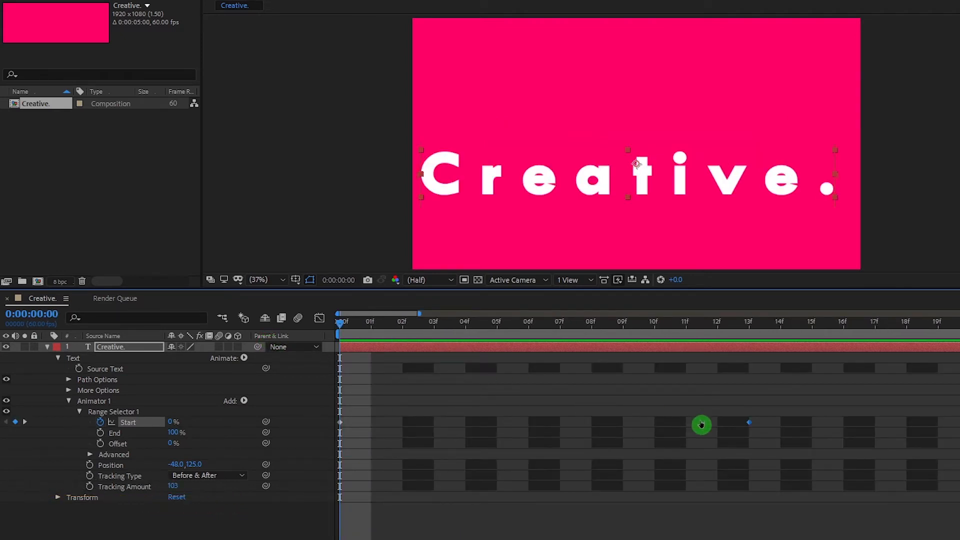
mouse_move(751, 429)
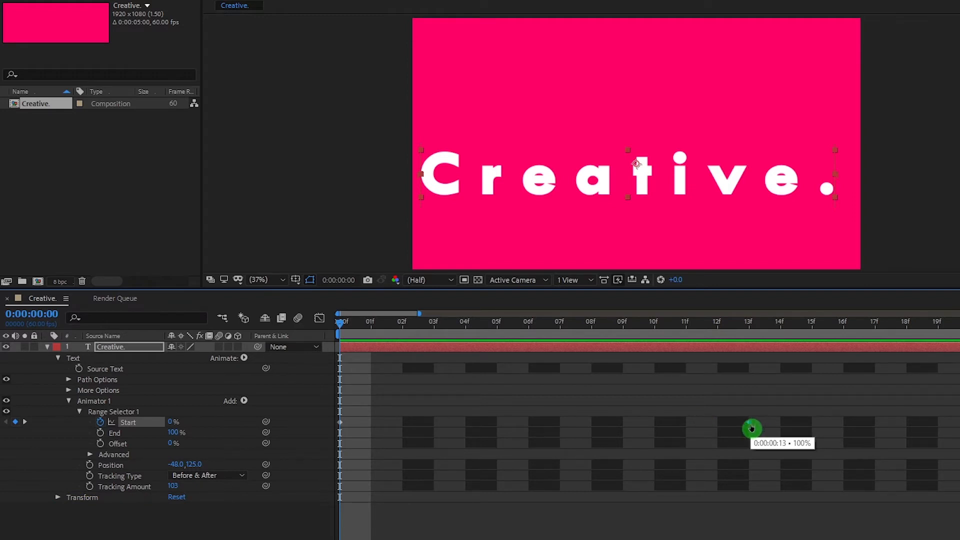
left_click_drag(751, 429, 661, 429)
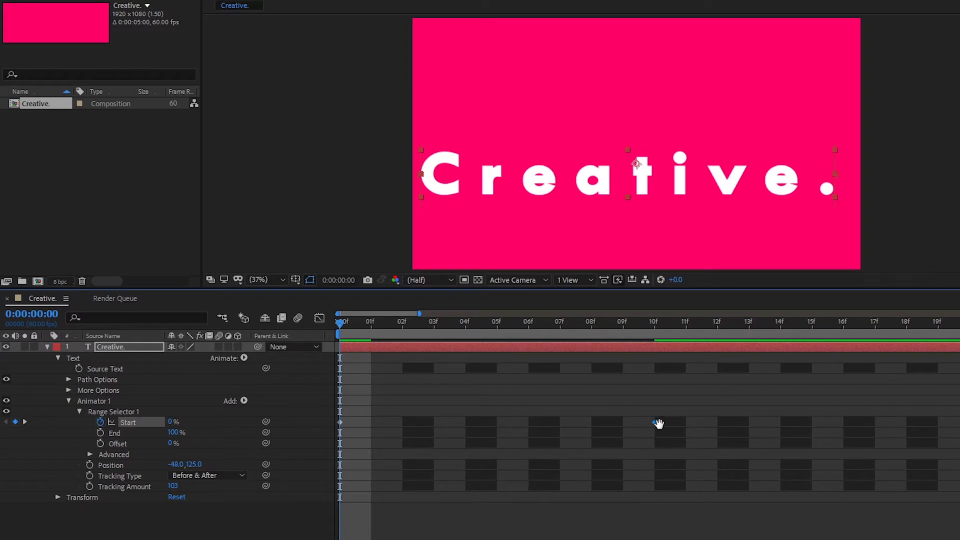
key("space")
key("minus")
key("minus")
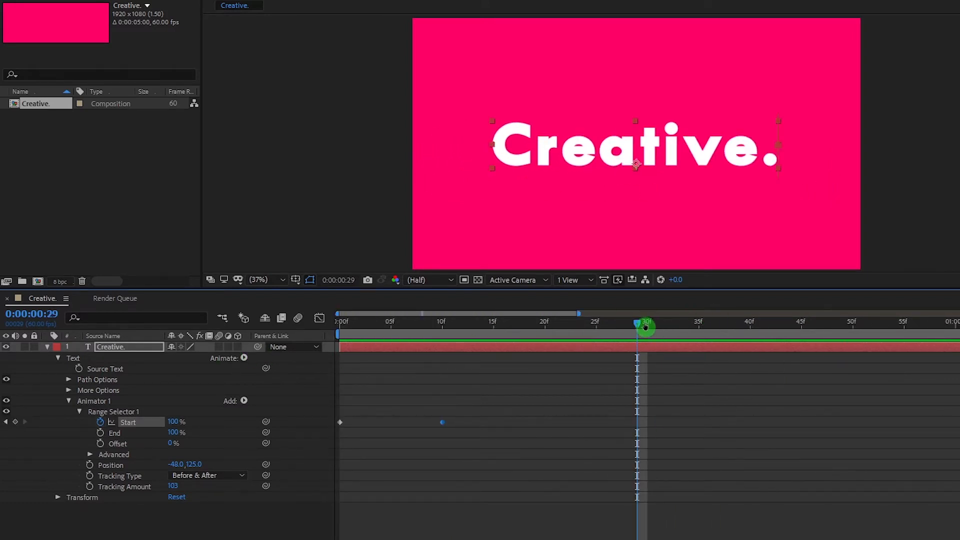
key("space")
key("space")
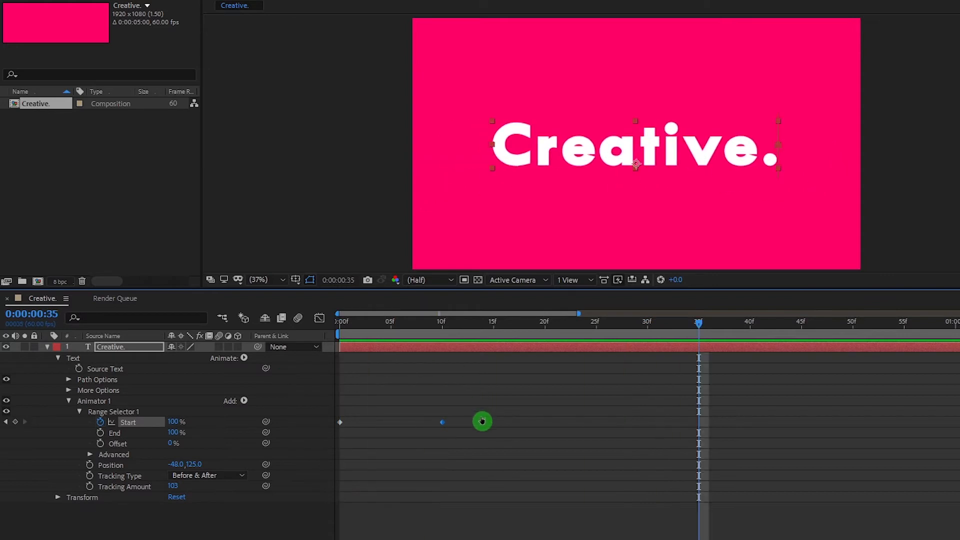
Move the 100% Start keyframe to frame 14 and preview the animation from the beginning
left_click_drag(452, 422, 481, 422)
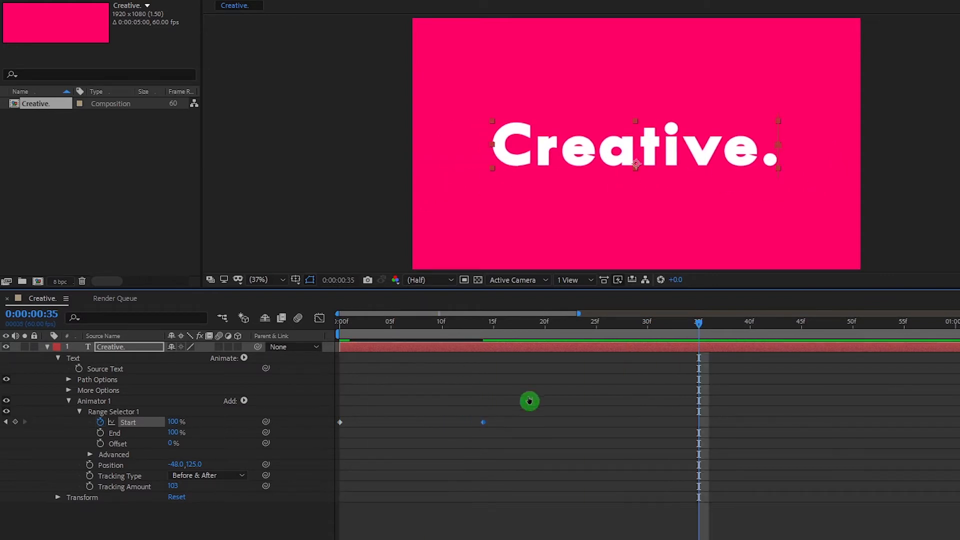
left_click_drag(698, 322, 219, 370)
key("space")
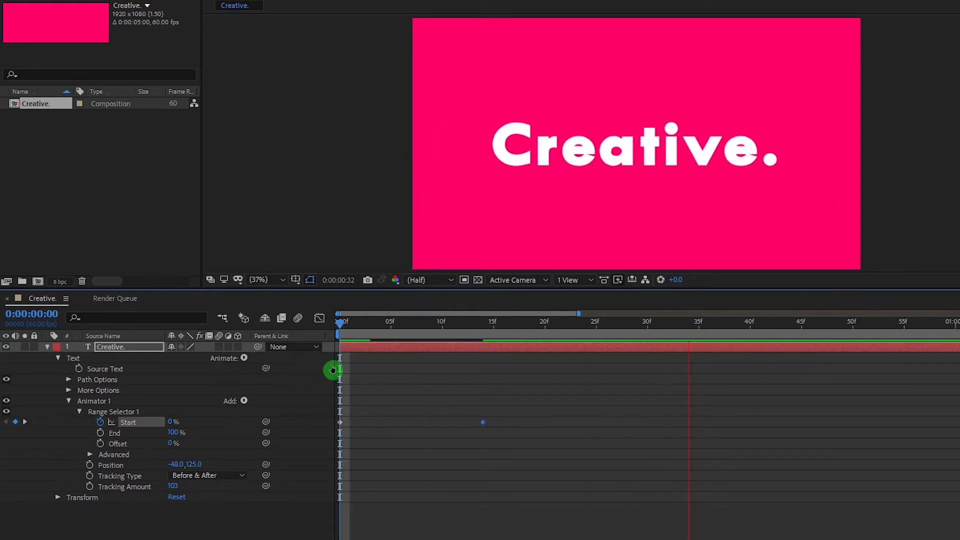
key("space")
Increase the animator's Tracking Amount to 306 and preview the wider letter spacing from the beginning
left_click_drag(576, 329, 439, 345)
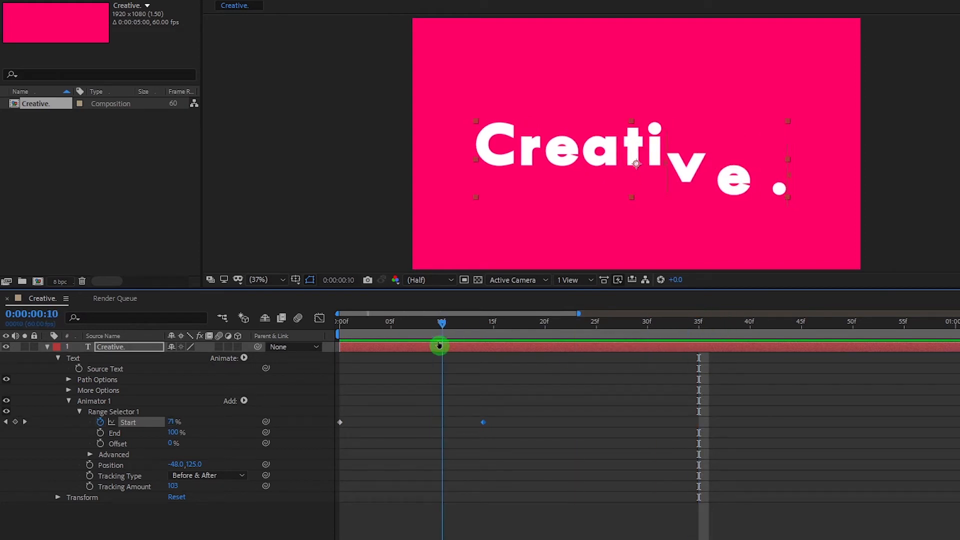
left_click_drag(174, 488, 300, 488)
left_click(507, 383)
left_click_drag(452, 328, 298, 373)
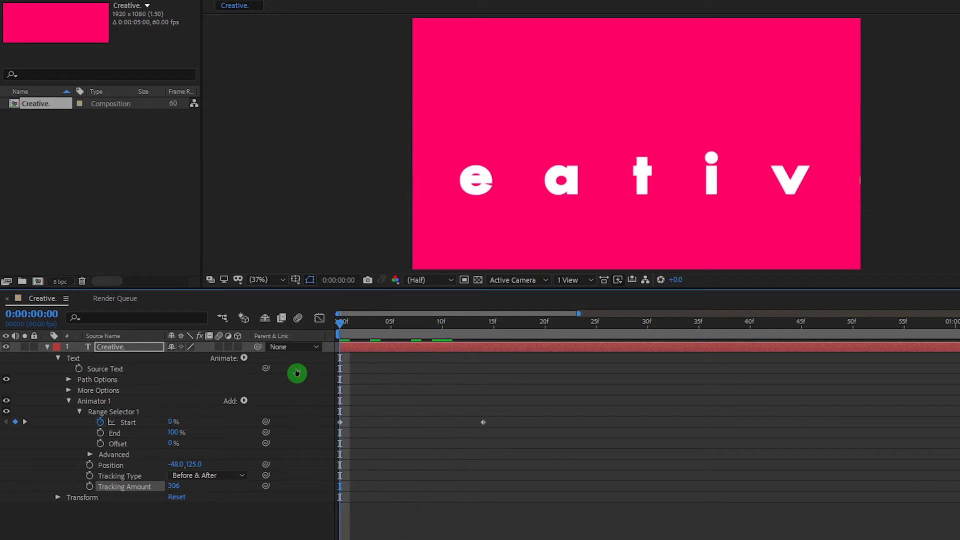
key("space")
key("space")
left_click_drag(690, 328, 233, 362)
Add an Opacity property to Animator 1, set it to 0%, and preview the letters fading in
left_click(252, 400)
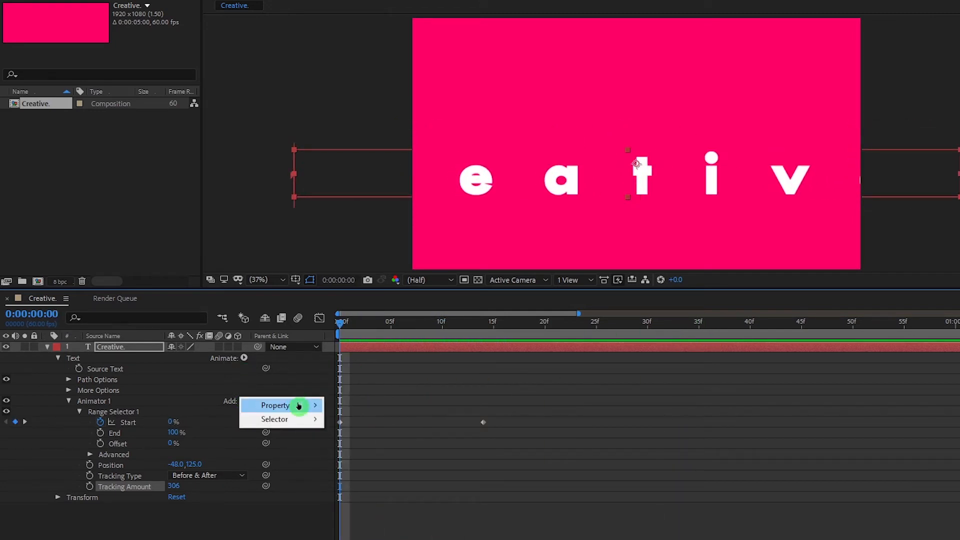
mouse_move(300, 405)
left_click(378, 249)
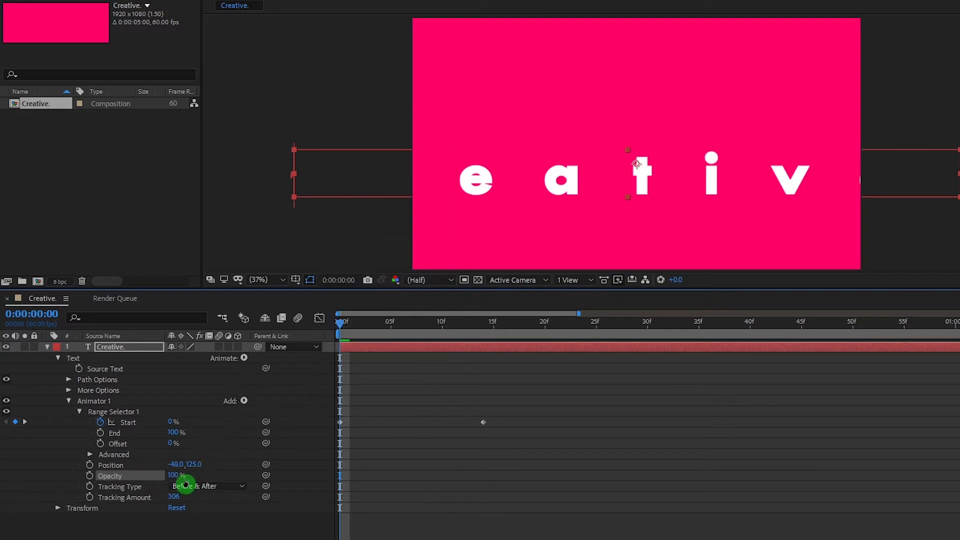
left_click_drag(170, 475, 33, 480)
key("space")
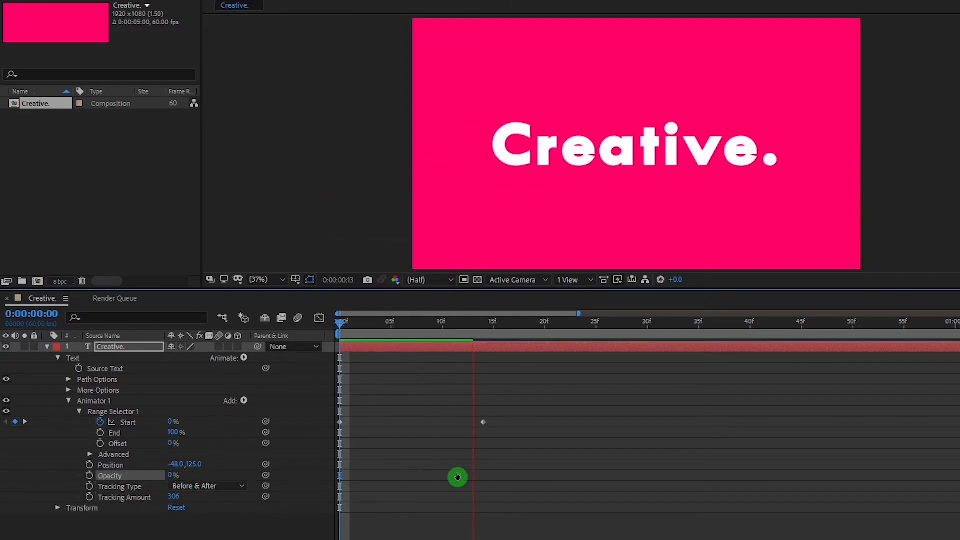
key("space")
left_click_drag(710, 323, 390, 390)
key("space")
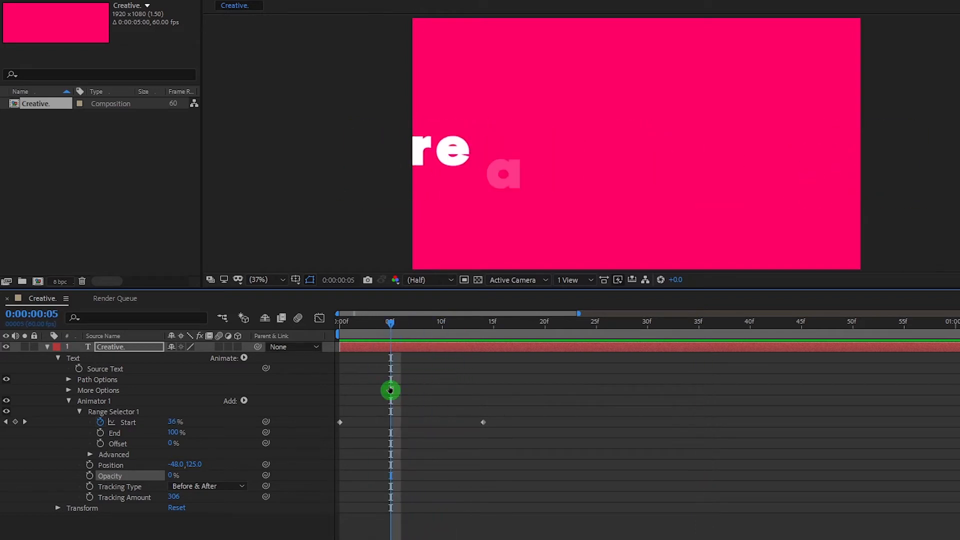
key("space")
Reduce the animator's Tracking Amount to 50 and preview the animation from the beginning
left_click_drag(677, 323, 411, 370)
left_click_drag(176, 498, 41, 493)
left_click(169, 498)
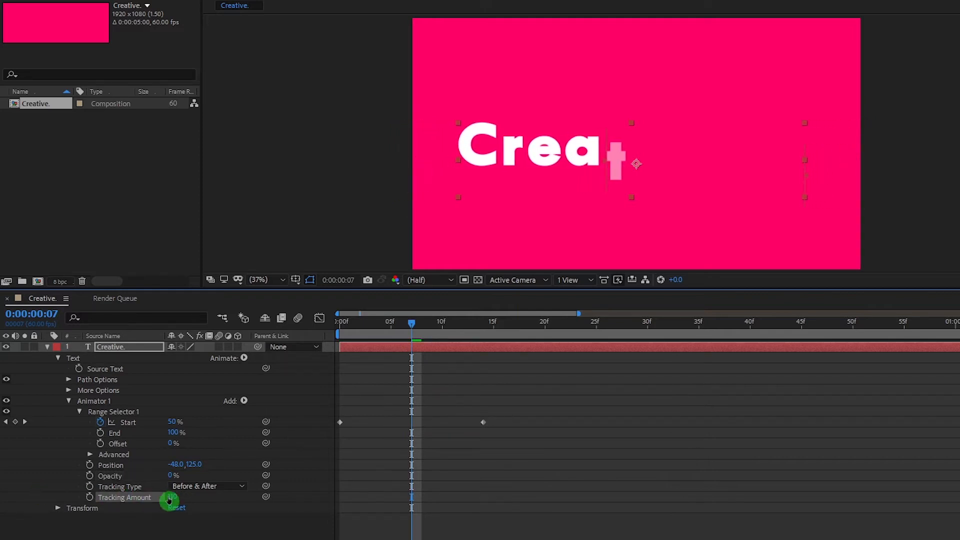
left_click(490, 452)
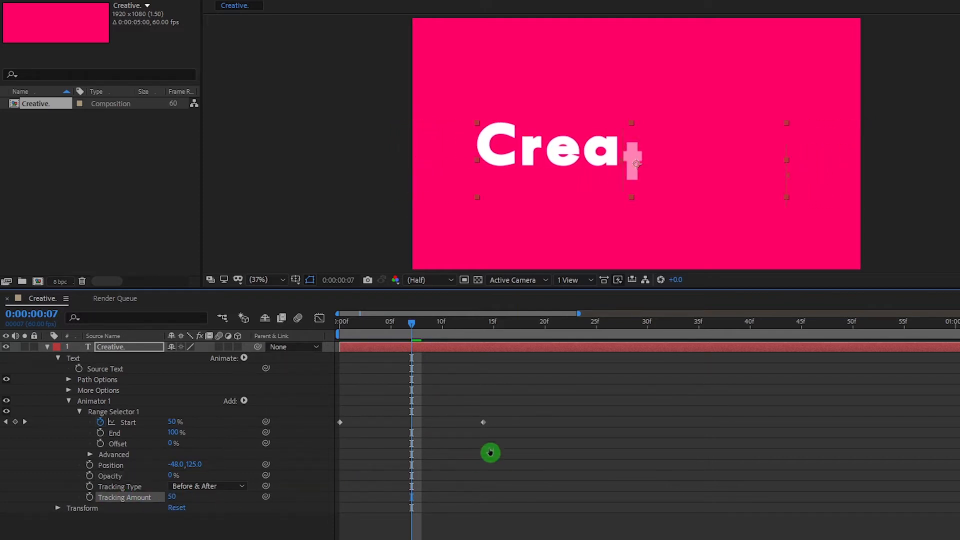
left_click_drag(430, 336, 289, 342)
key("space")
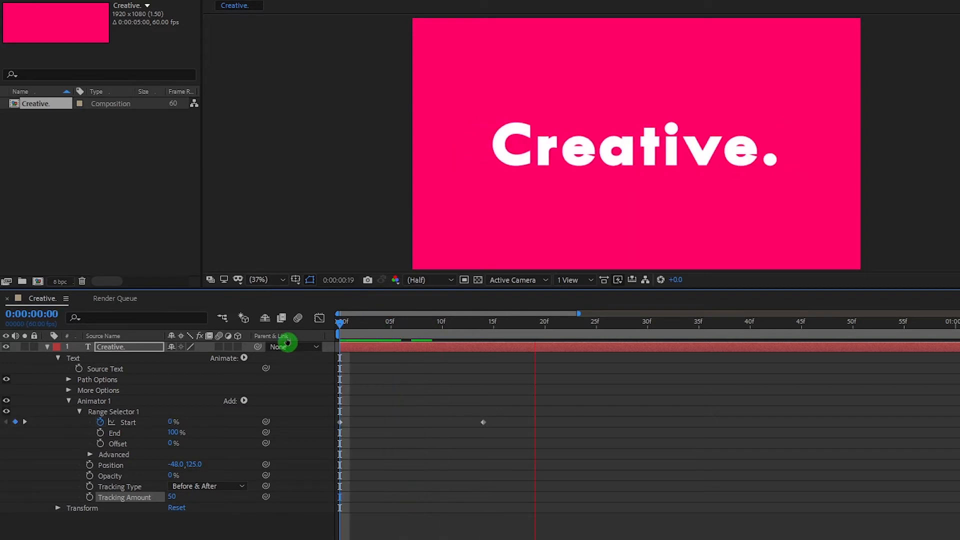
key("space")
Apply Easy Ease to both Start keyframes of Range Selector 1
left_click_drag(692, 324, 420, 369)
left_click_drag(502, 398, 321, 469)
key("F9")
left_click(422, 421)
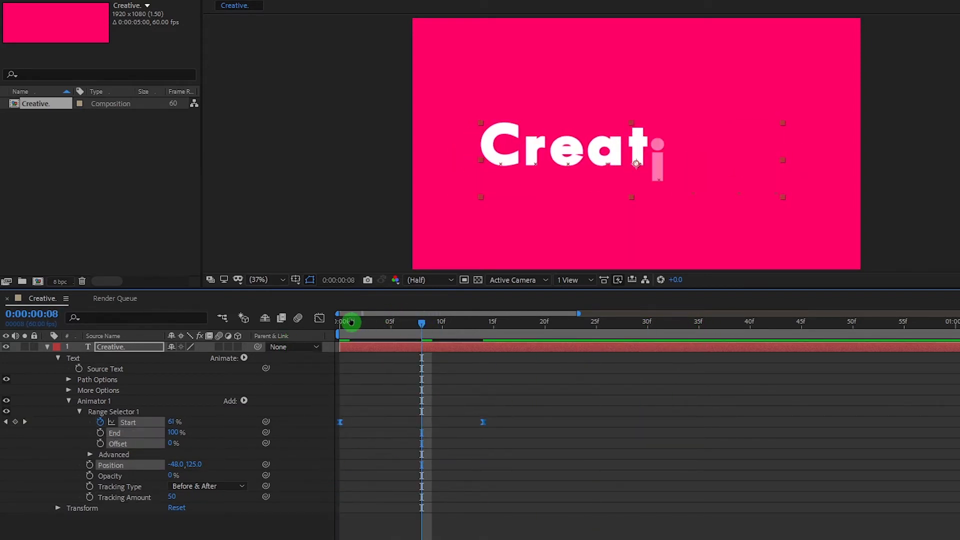
In the graph editor, extend the 100% Start keyframe's ease handle back to about frame 3
left_click(322, 318)
left_click(490, 392)
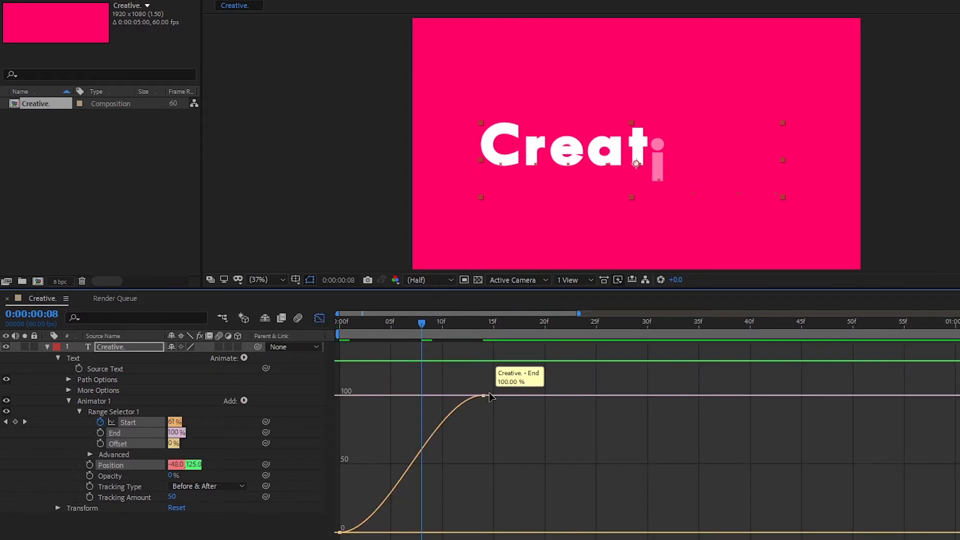
left_click_drag(491, 390, 371, 400)
Extend the 0% Start keyframe's ease handle to about frame 14 and preview the S-shaped easing
left_click(341, 531)
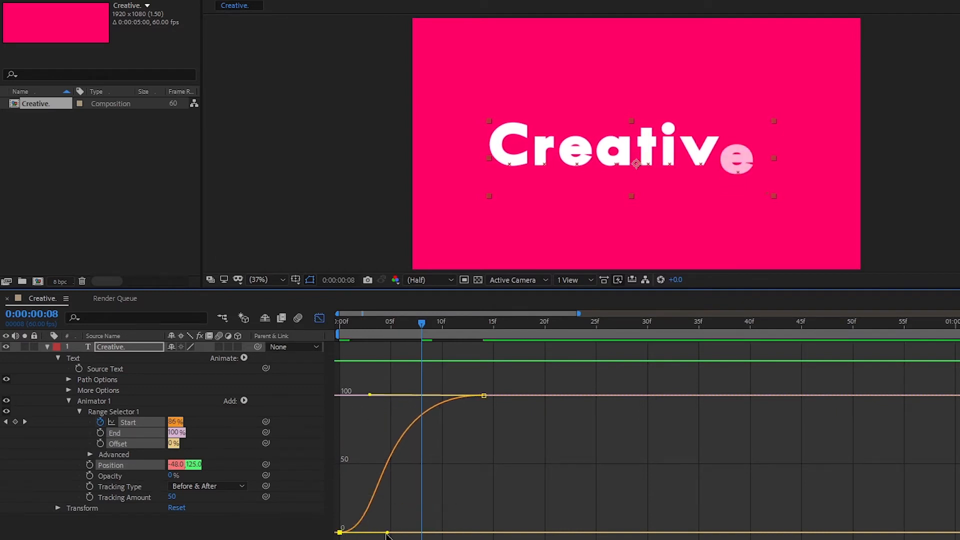
left_click_drag(387, 533, 503, 537)
left_click_drag(428, 329, 264, 330)
key("space")
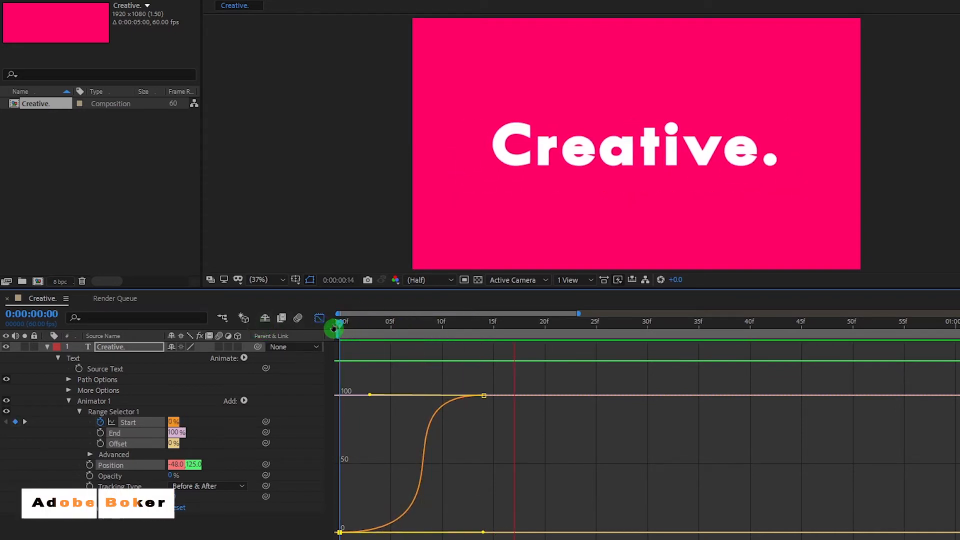
key("space")
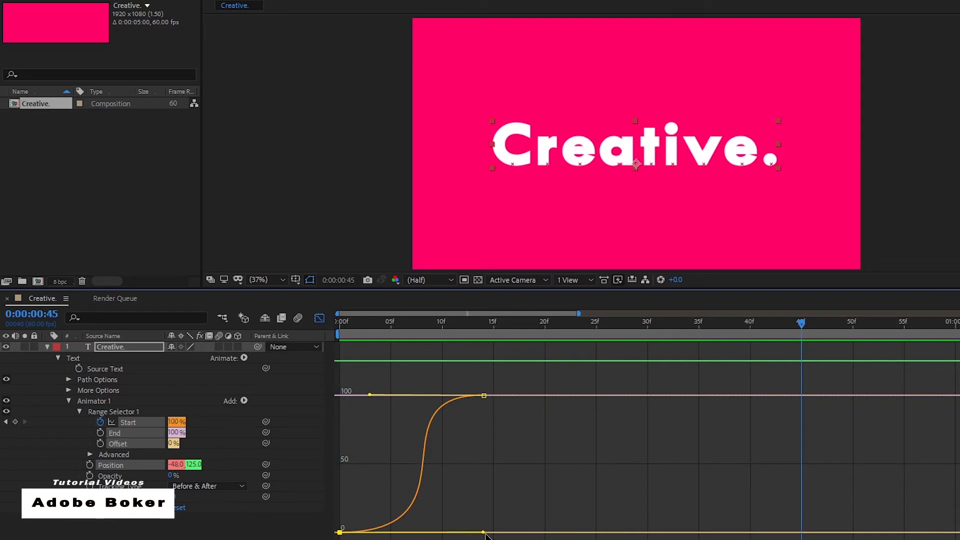
Shorten the 0% Start keyframe's ease handle to about frame 2, close the graph editor, and preview the animation
left_click_drag(484, 533, 356, 535)
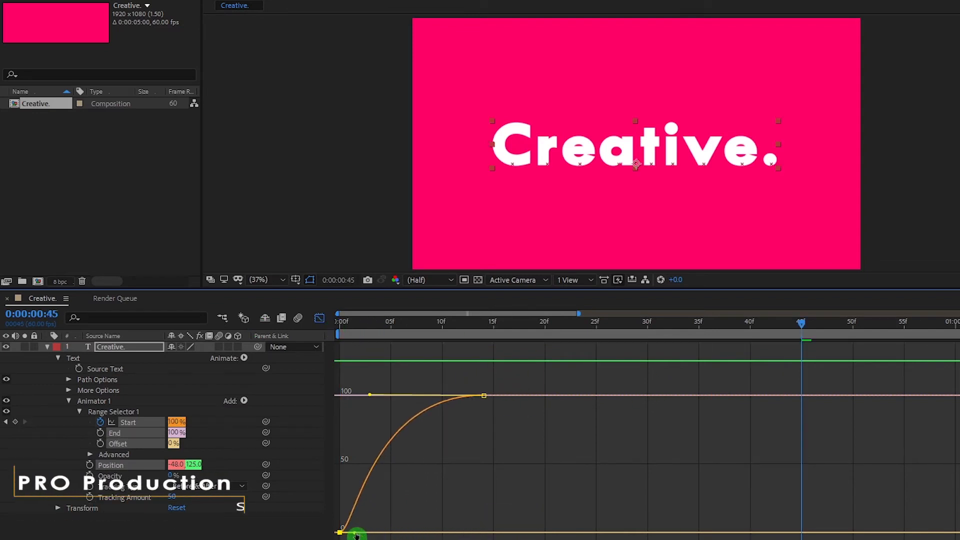
left_click(320, 319)
left_click_drag(803, 326, 217, 382)
key("space")
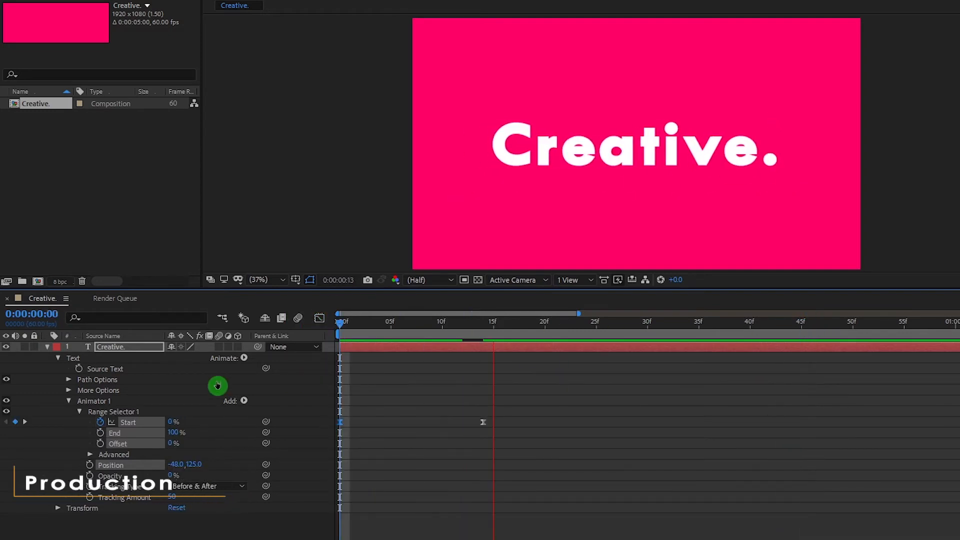
key("space")
Set the animator's Tracking Amount to 142 and preview the animation from the beginning
left_click_drag(704, 326, 442, 378)
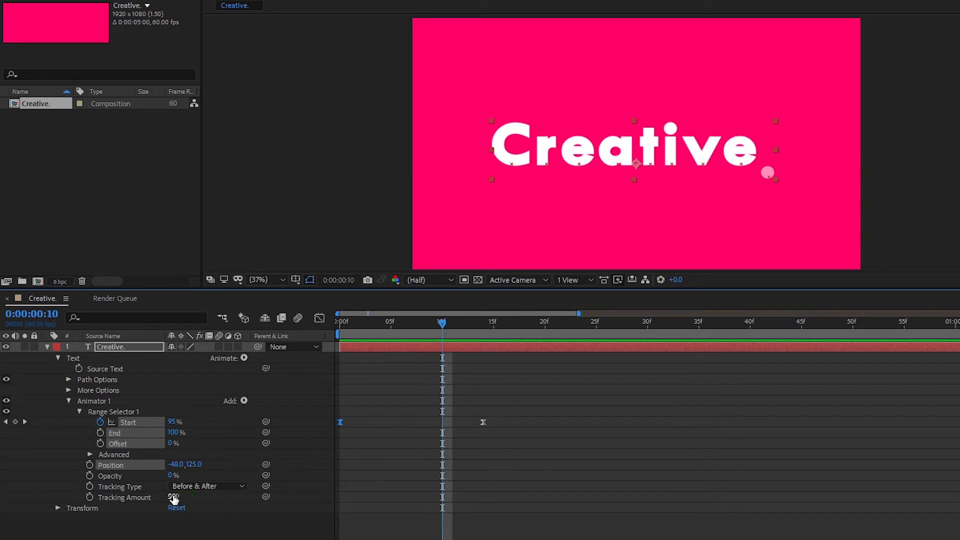
left_click_drag(174, 498, 327, 438)
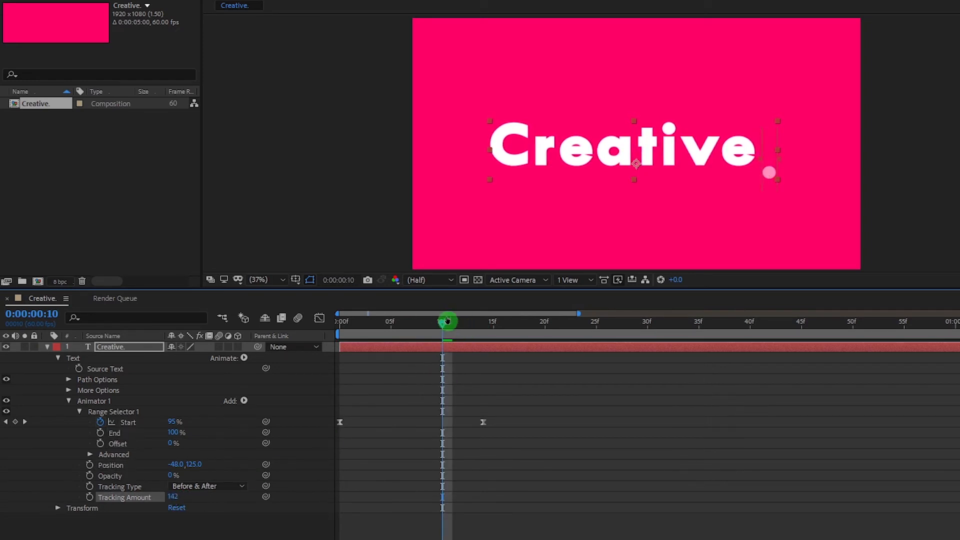
key("space")
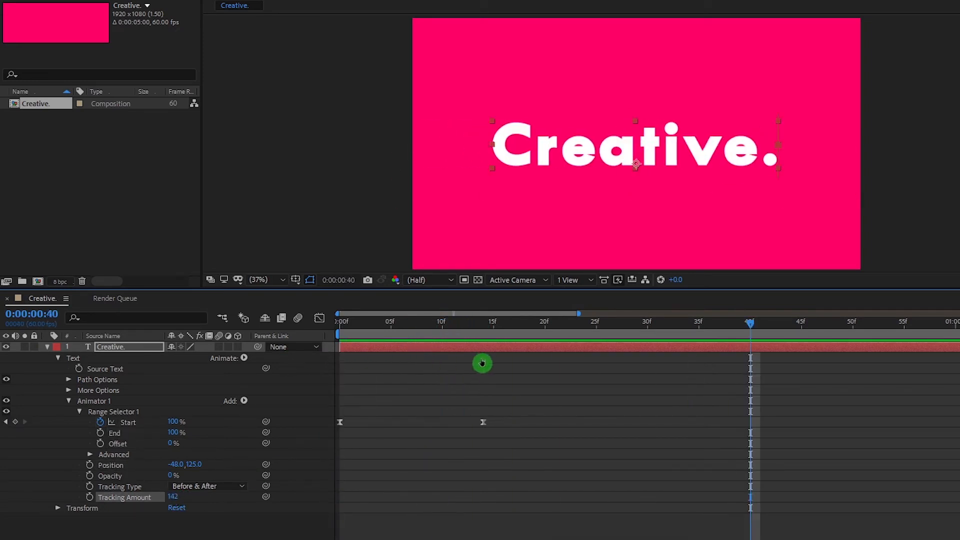
left_click_drag(754, 331, 289, 325)
key("space")
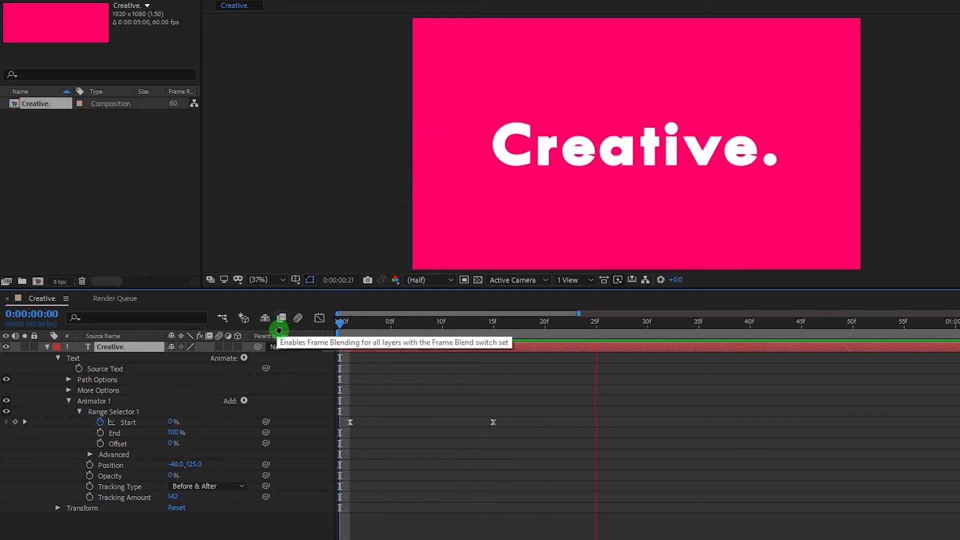
key("space")
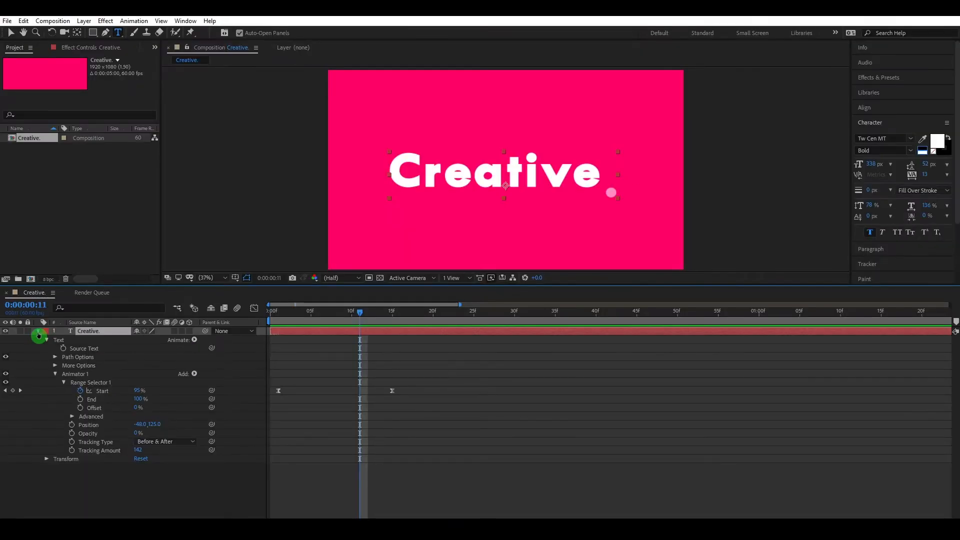
Duplicate the "Creative." text layer and add a magenta-red solid named BG beneath both text layers
left_click(47, 346)
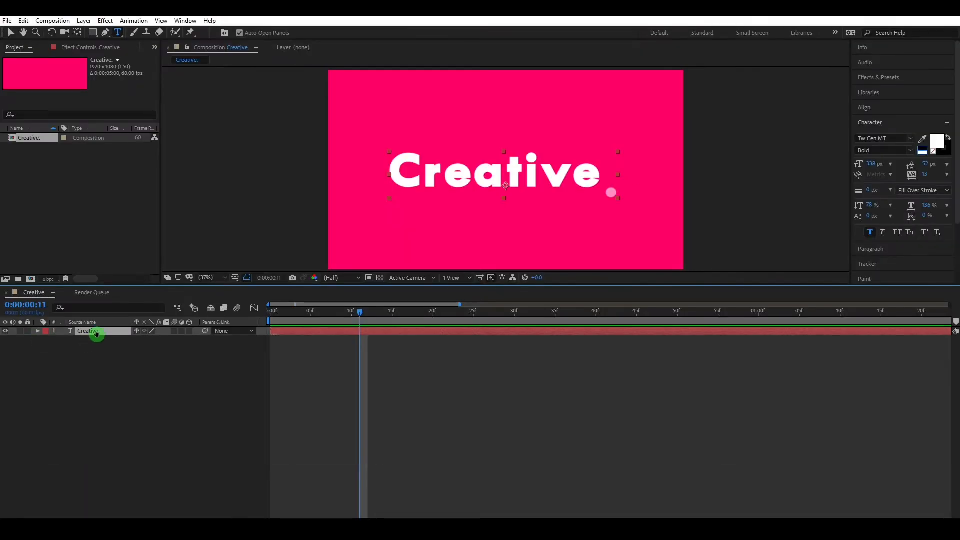
key("ctrl+d")
right_click(128, 400)
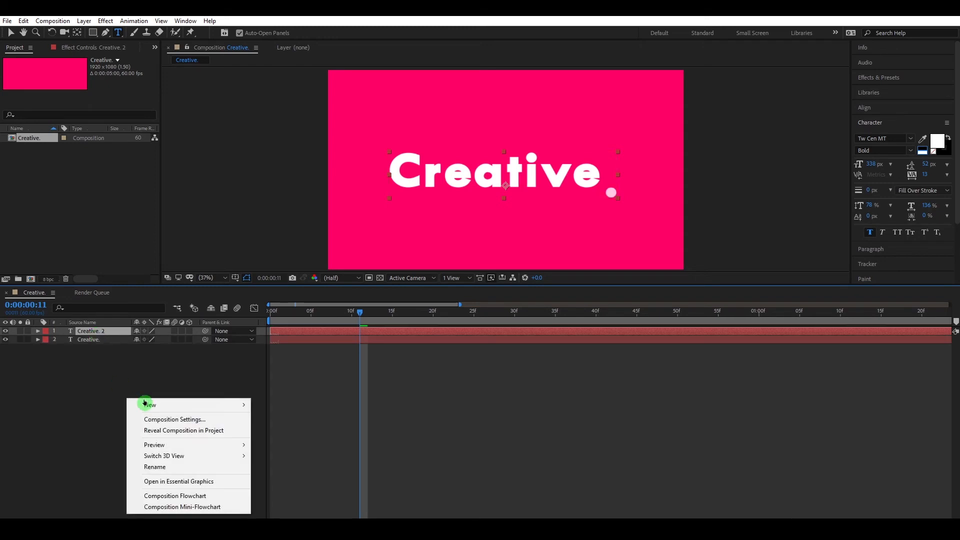
mouse_move(185, 403)
left_click(303, 431)
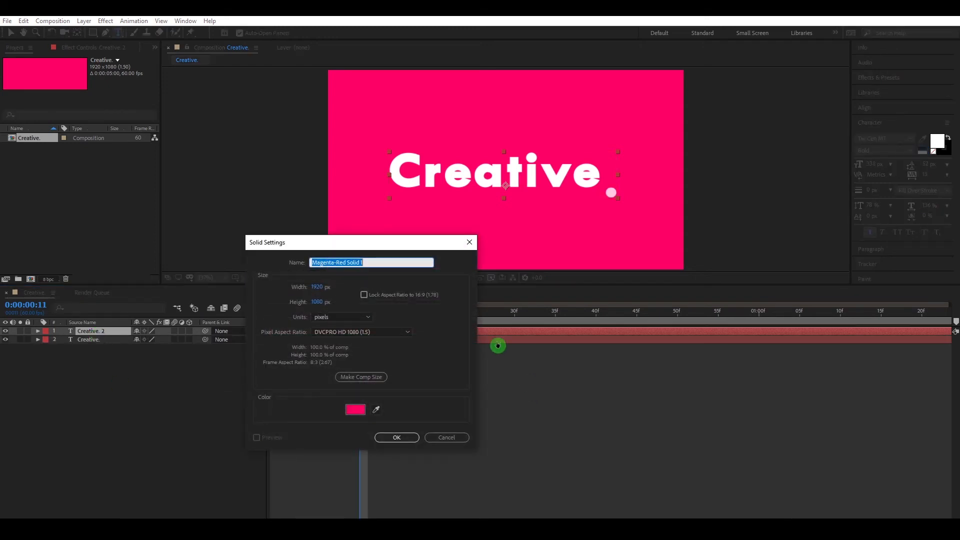
type("BG")
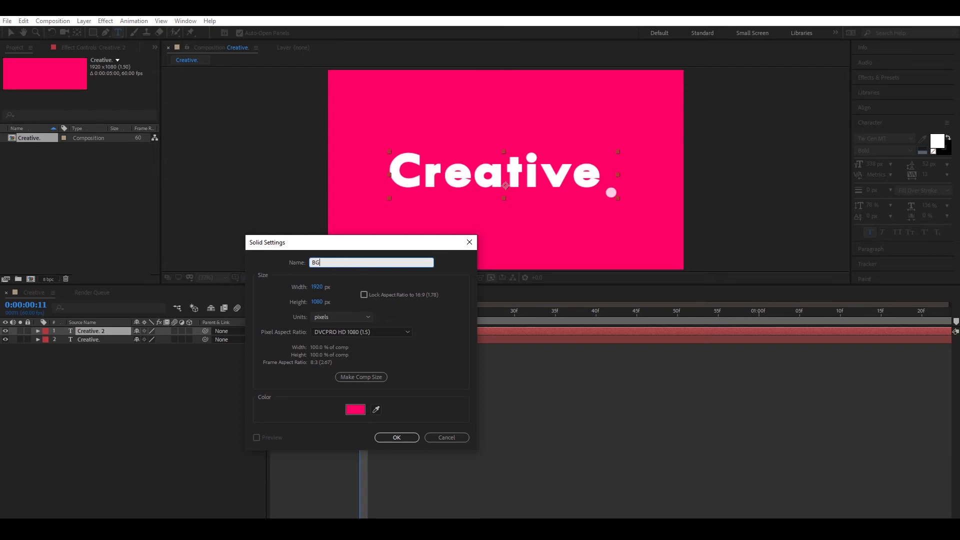
left_click(395, 438)
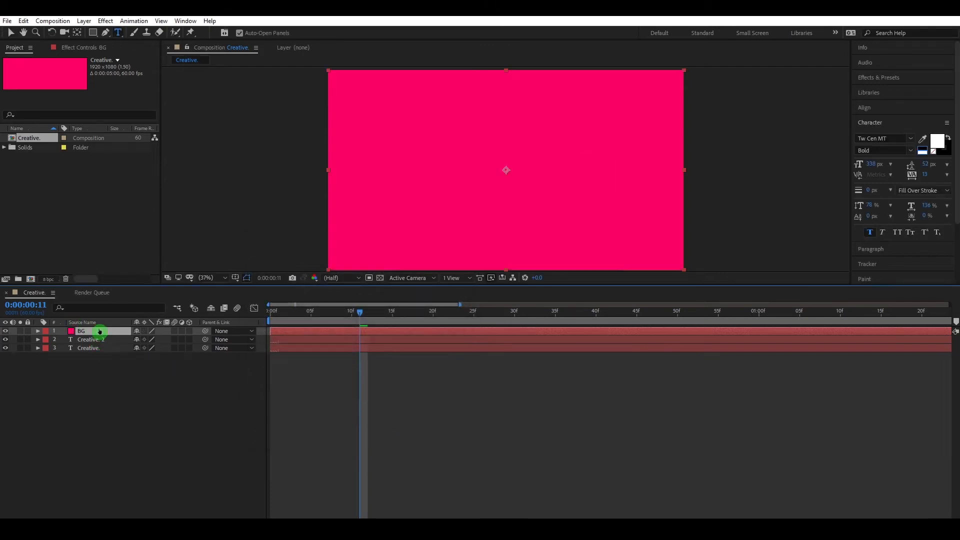
left_click_drag(99, 332, 107, 357)
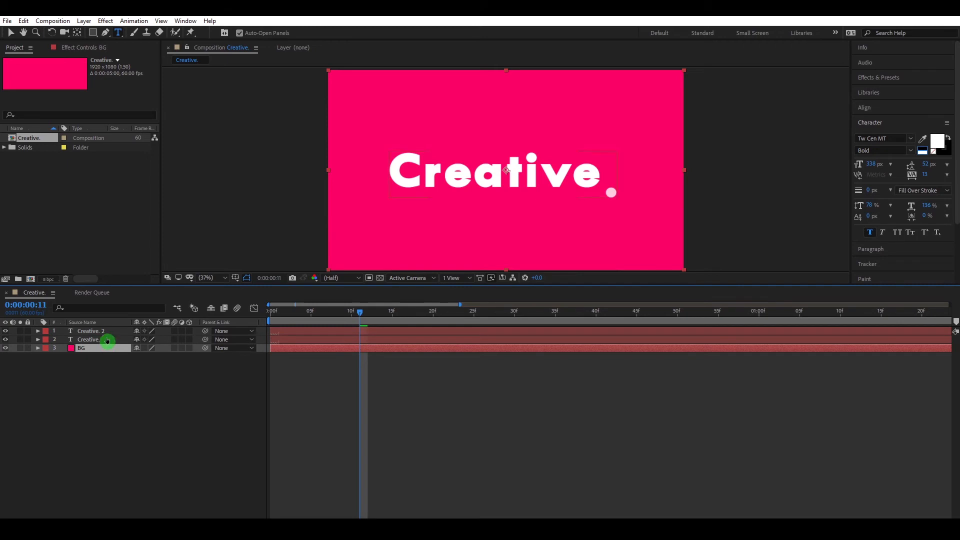
Enlarge the lower "Creative." text layer's font size to 690 px and centre it horizontally and vertically in the composition
left_click(107, 341)
left_click_drag(873, 170, 915, 157)
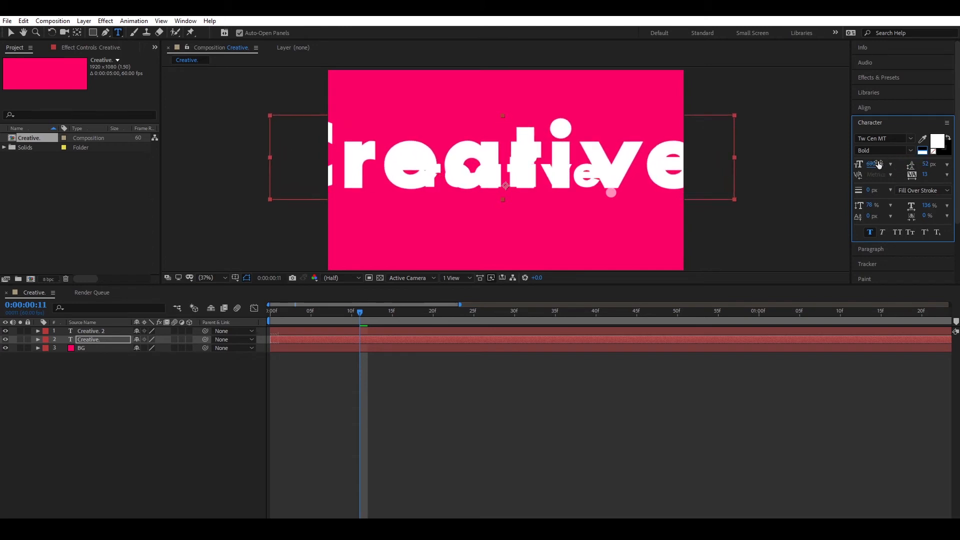
left_click(870, 108)
left_click(878, 133)
left_click(930, 133)
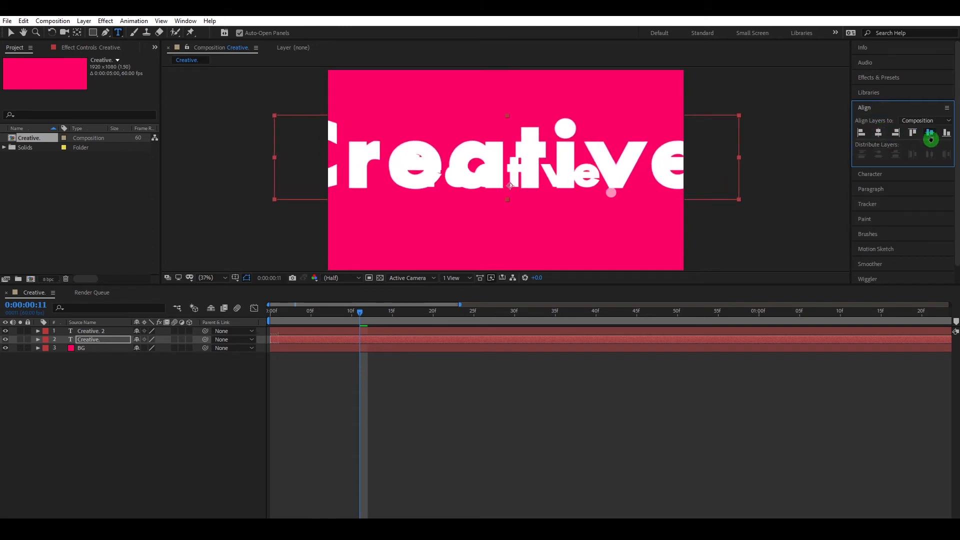
Increase the lower "Creative." text layer's font size to 843 px
left_click(872, 190)
left_click(881, 213)
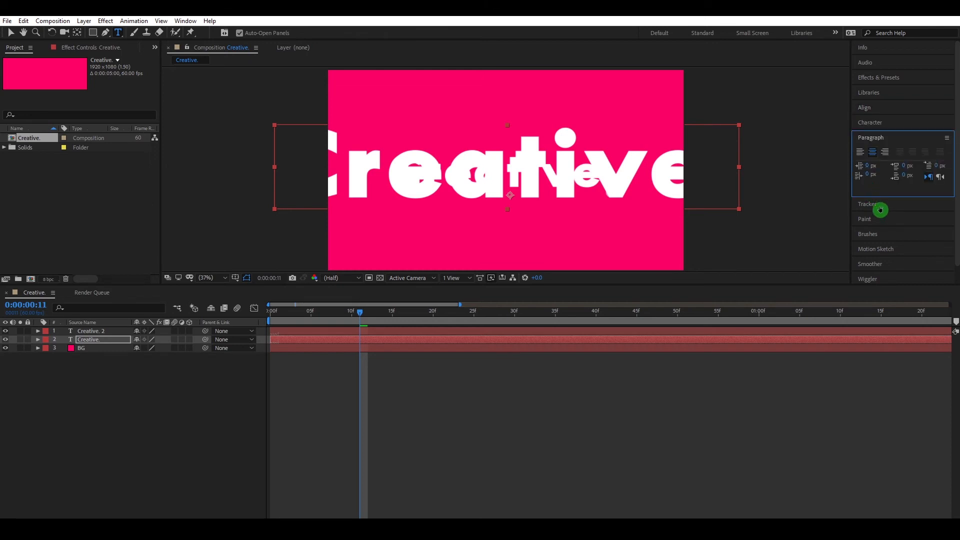
left_click(870, 124)
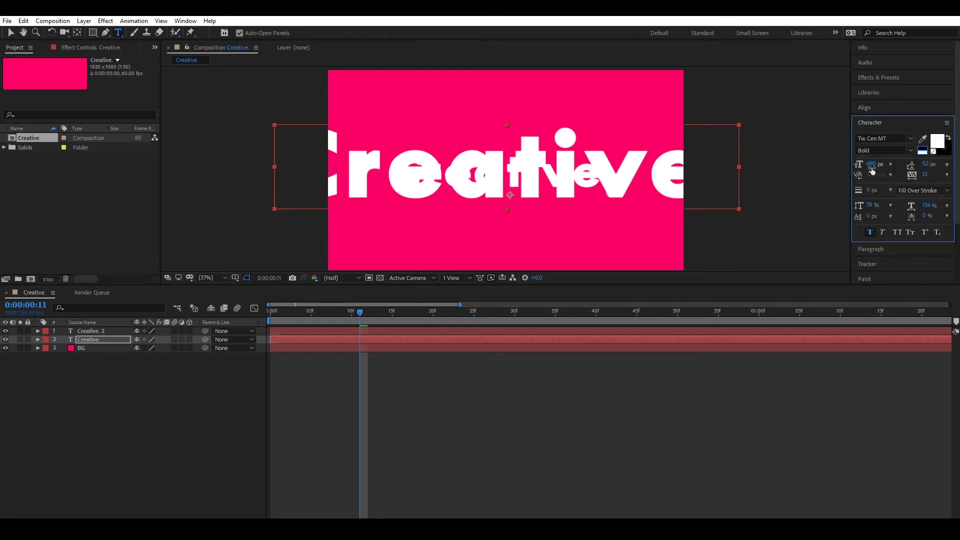
left_click_drag(872, 170, 883, 162)
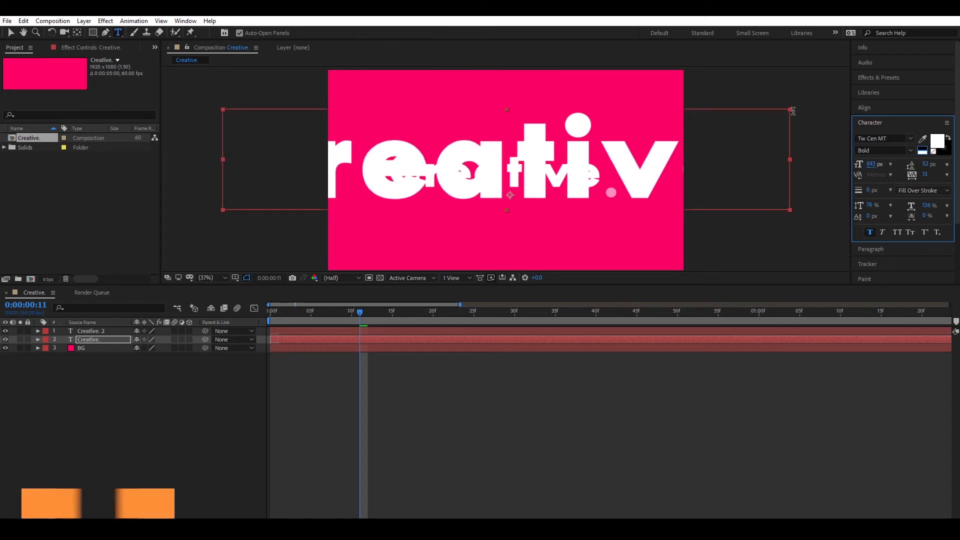
Scale the lower "Creative." text up further beyond the frame's sides and re-centre it vertically in the composition
key("v")
left_click_drag(792, 110, 848, 85)
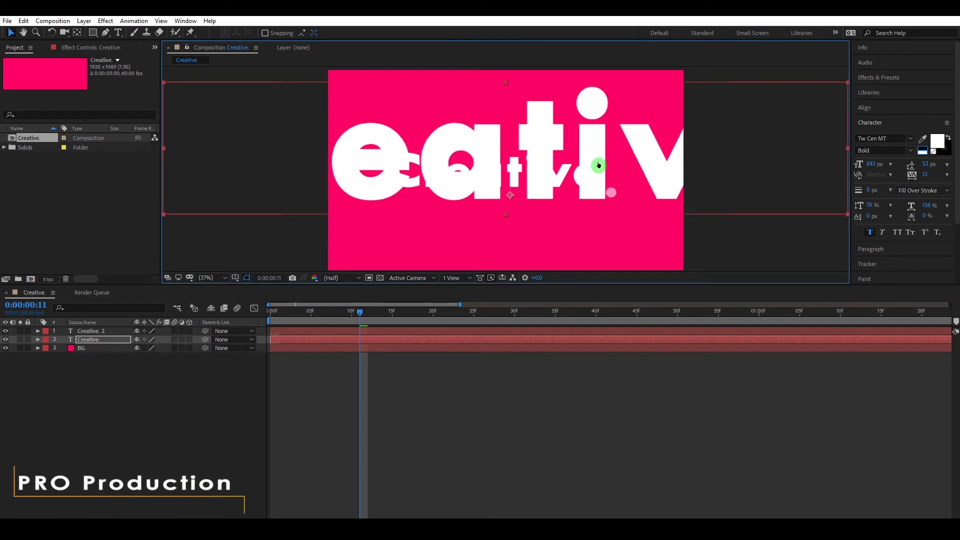
left_click(895, 108)
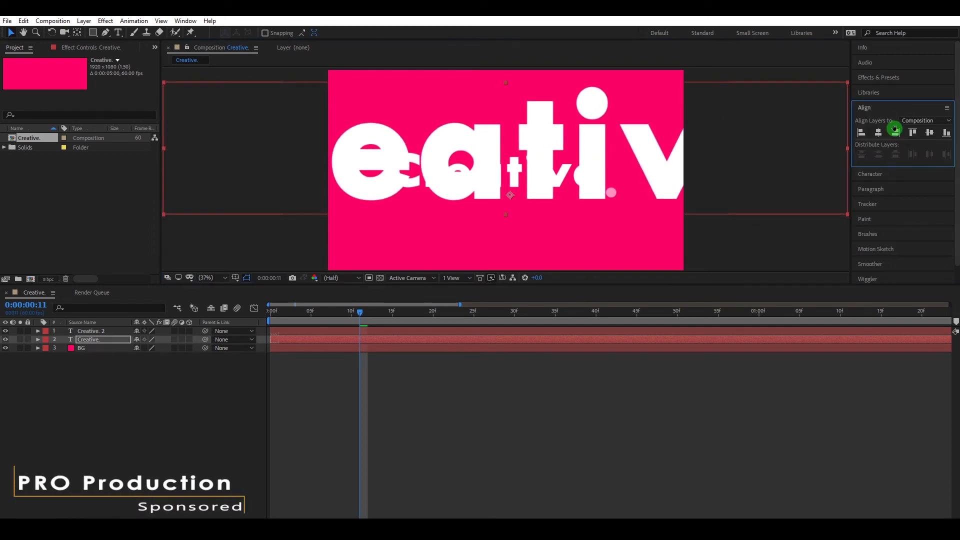
left_click(930, 133)
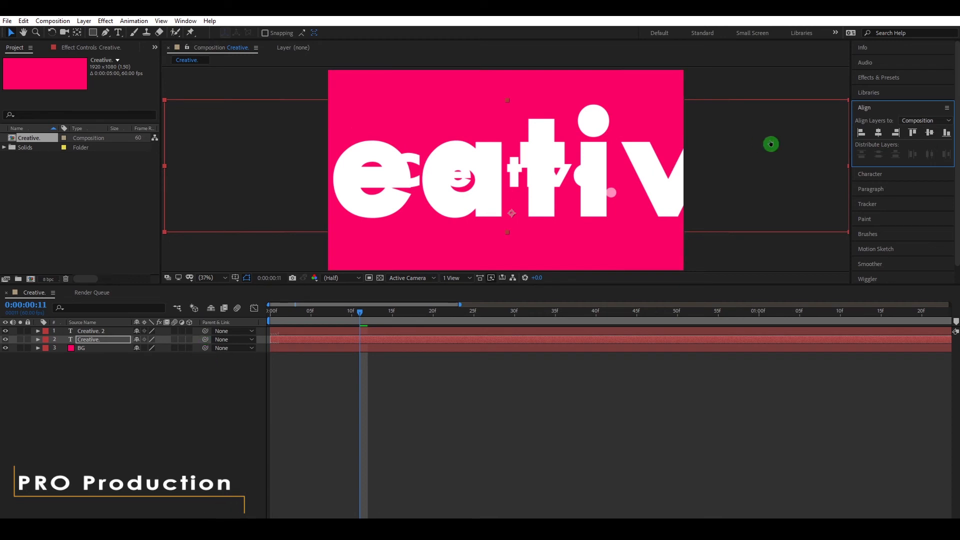
Fill the enlarged lower "Creative." text with the pink sampled from the BG solid
left_click(880, 175)
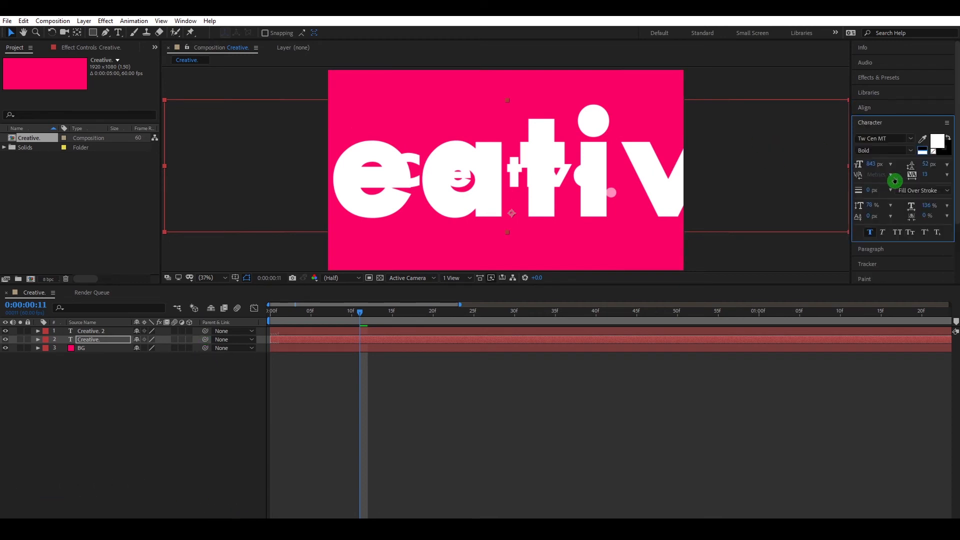
left_click(924, 140)
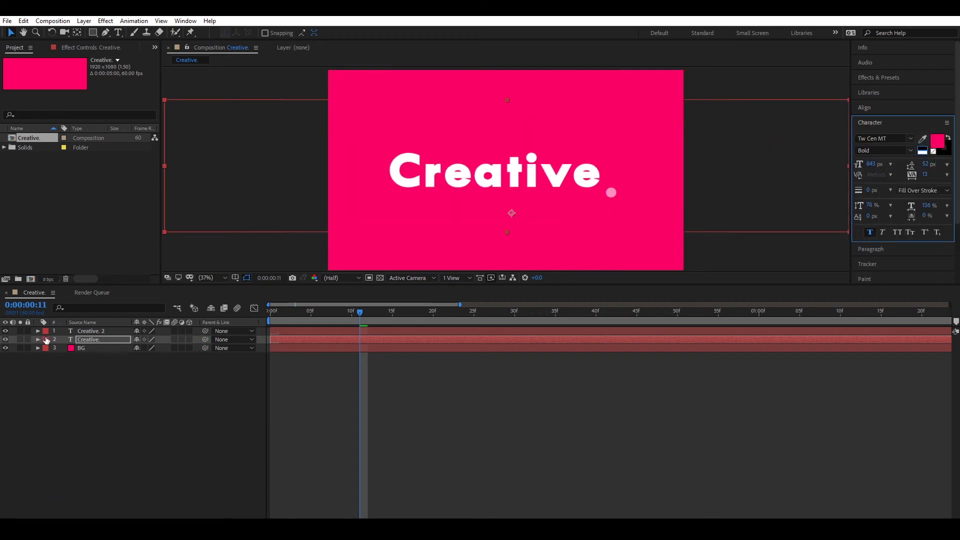
left_click(81, 349)
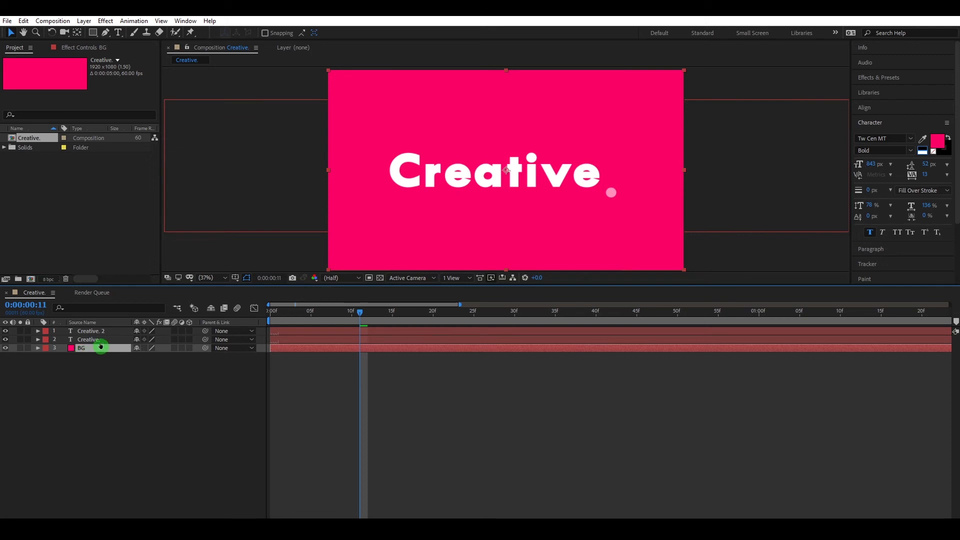
left_click(101, 342)
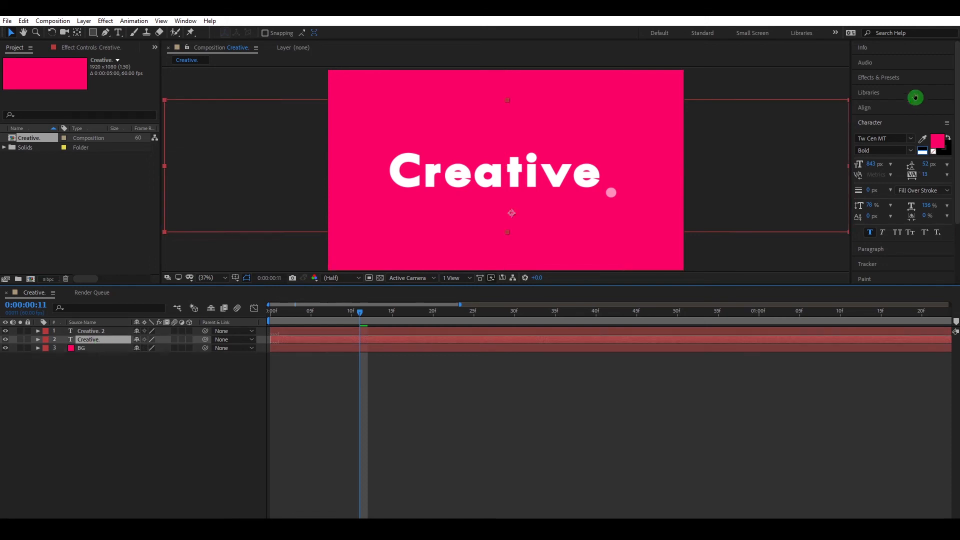
Apply a Drop Shadow to the lower "Creative." text with black (000000) shadow color, distance 0 and softness 52
left_click(916, 79)
double_click(902, 195)
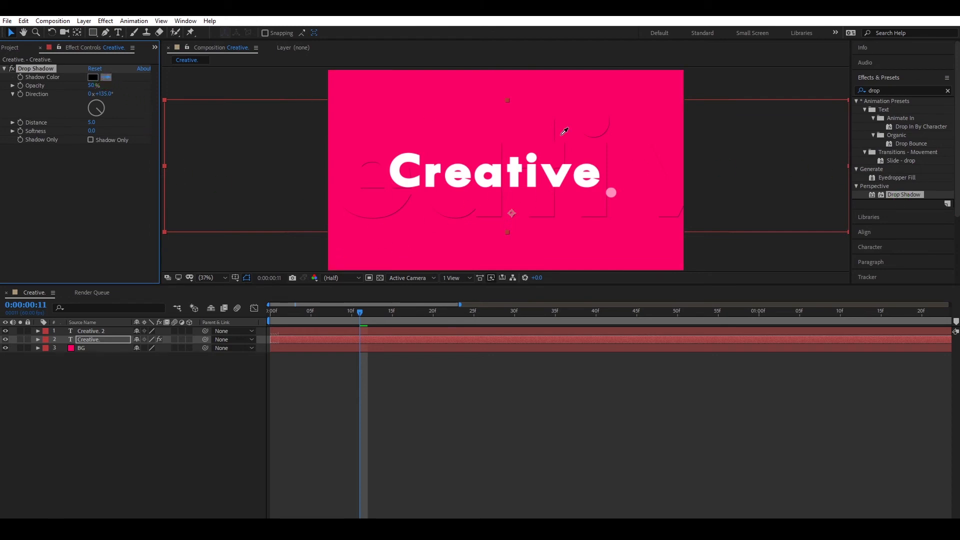
left_click(408, 91)
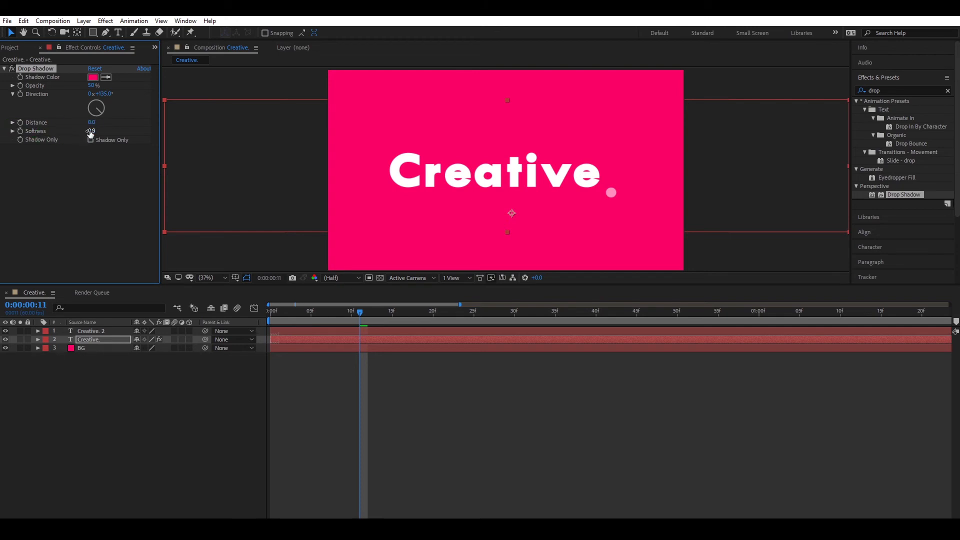
left_click(94, 77)
mouse_move(737, 244)
left_mouse_down()
mouse_move(759, 240)
mouse_move(627, 189)
mouse_move(619, 268)
mouse_move(635, 317)
left_mouse_up()
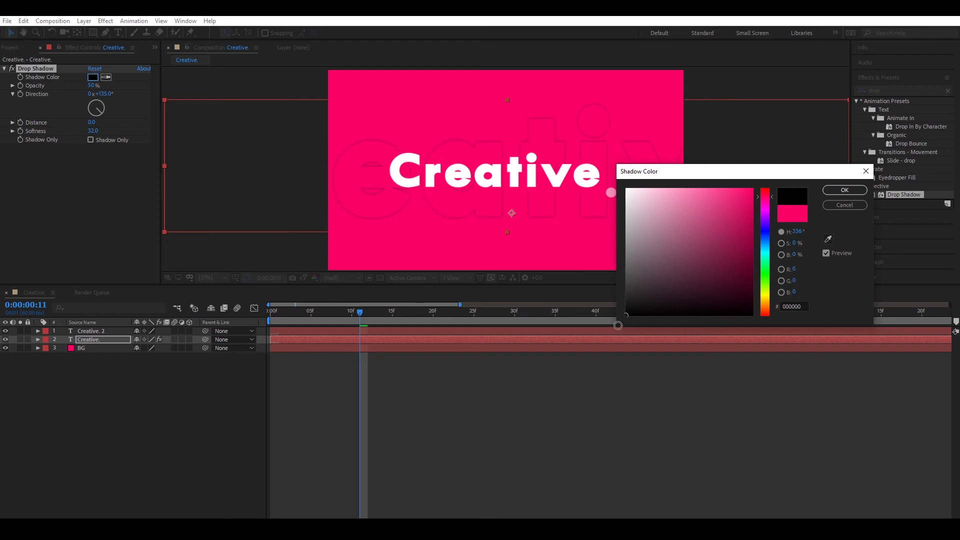
left_click(844, 190)
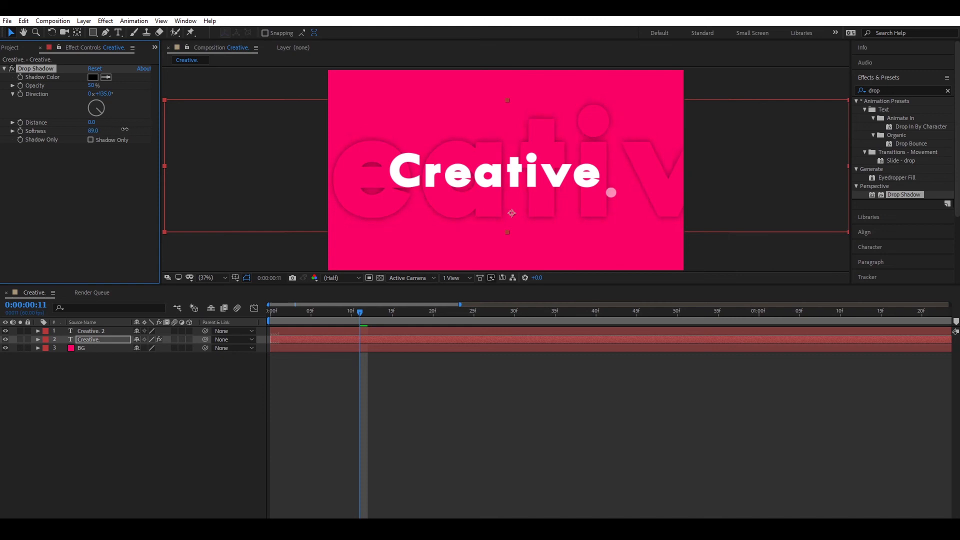
Try a duplicate Drop Shadow on the lower text, undo it, and set the original shadow's softness to 207
left_click(24, 73)
key("ctrl+d")
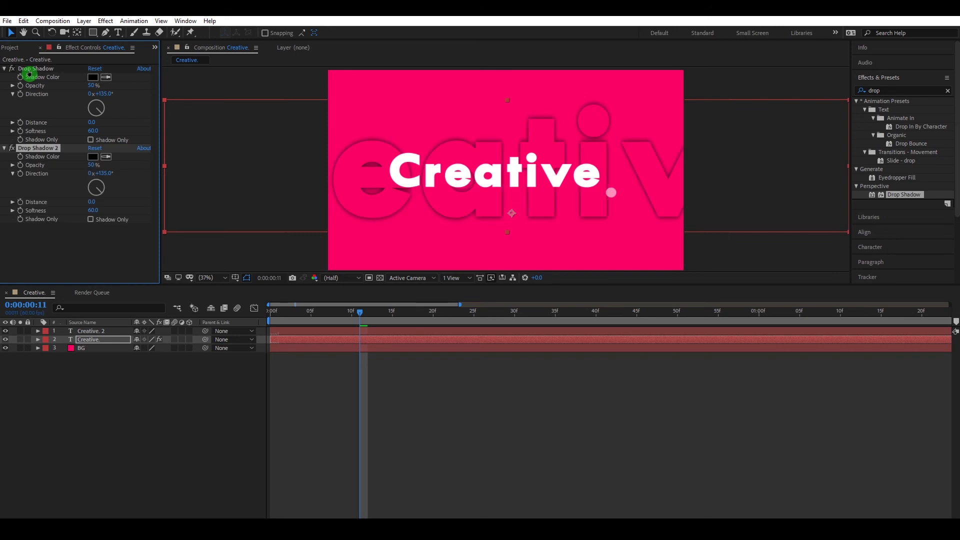
left_click(28, 73)
key("ctrl+z")
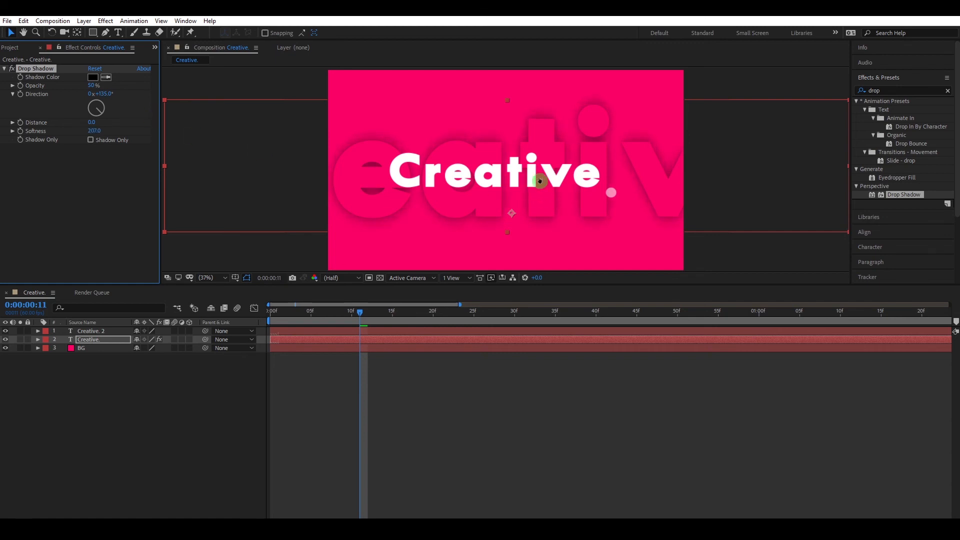
Preview the layered text animation with its soft shadow from the beginning
left_click_drag(360, 313, 219, 328)
key("space")
key("space")
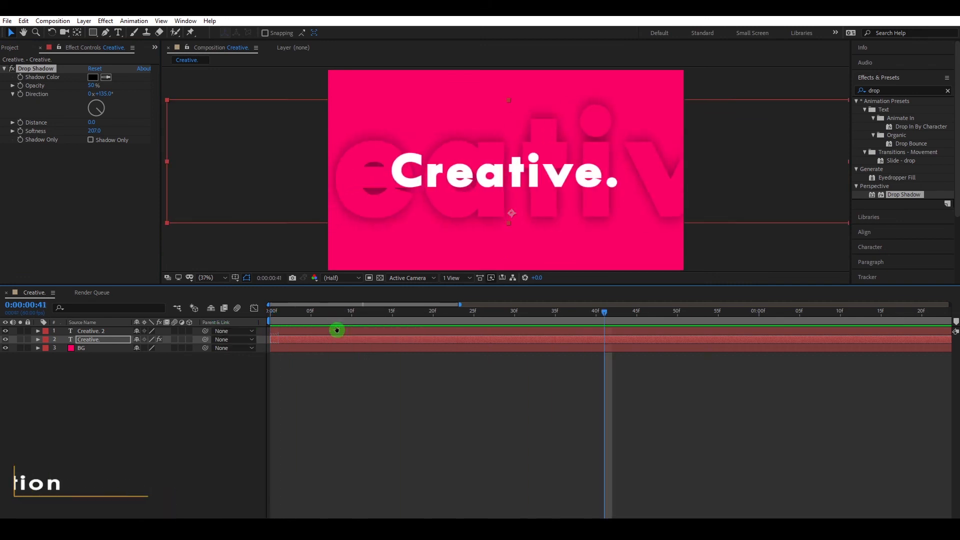
Delay the top "Creative. 2" layer to start at frame 15 and preview the offset between the two texts
left_click(282, 333)
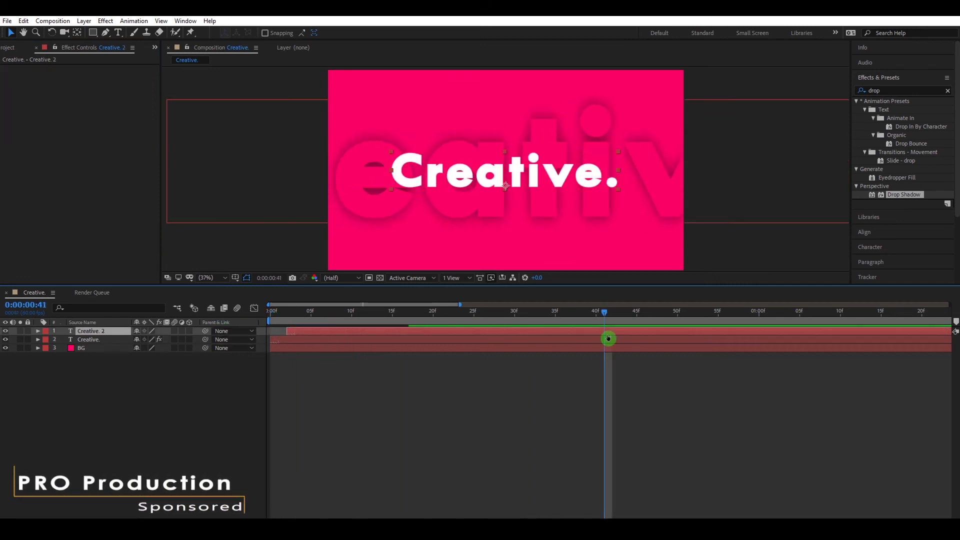
left_click_drag(602, 311, 269, 312)
key("space")
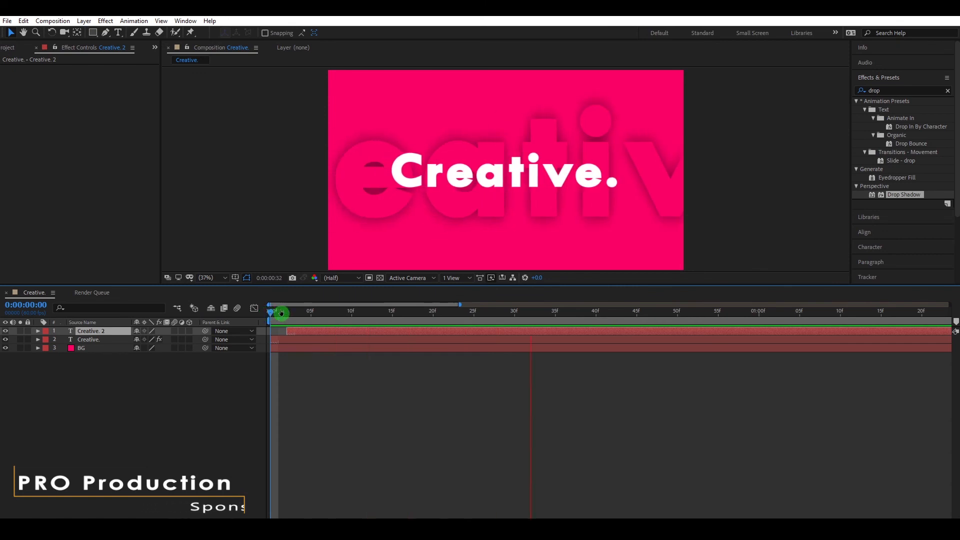
key("space")
left_click_drag(326, 334, 404, 335)
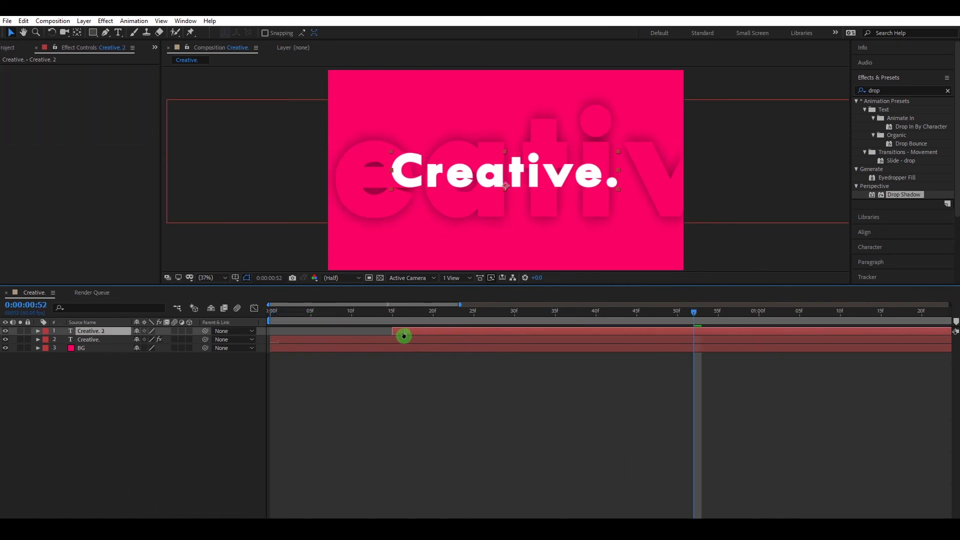
key("space")
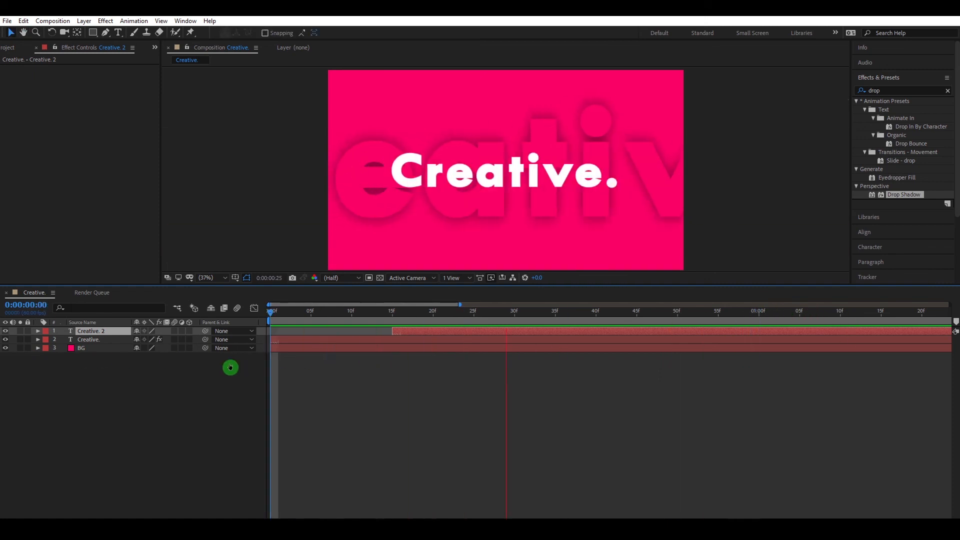
left_click(230, 367)
Pre-compose both text layers and the BG solid into a new composition named Creative, moving all attributes
left_click_drag(99, 389, 107, 334)
right_click(106, 334)
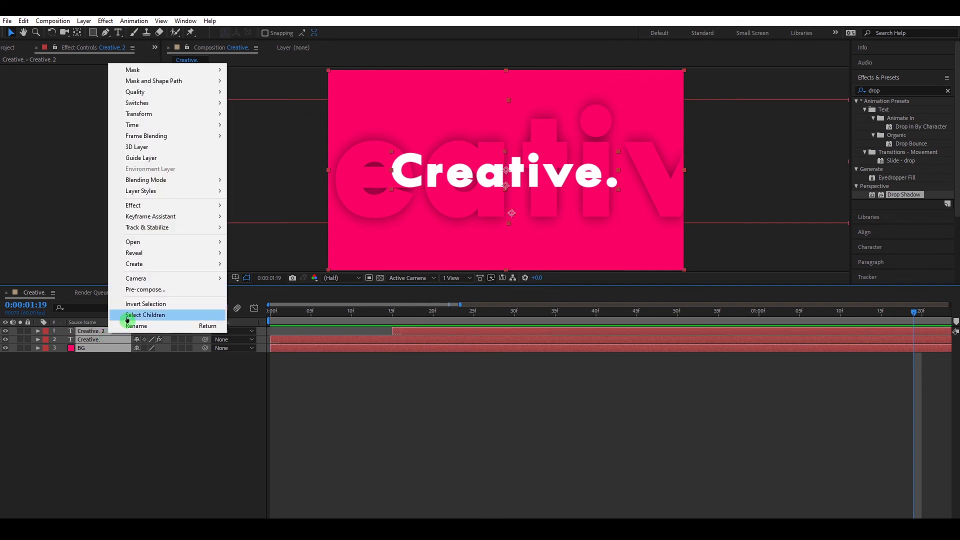
left_click(157, 290)
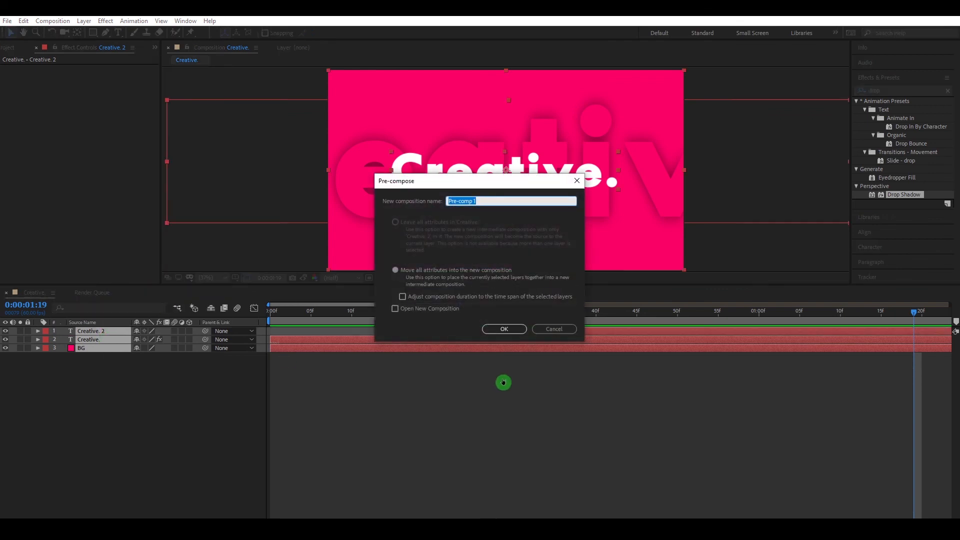
type("M")
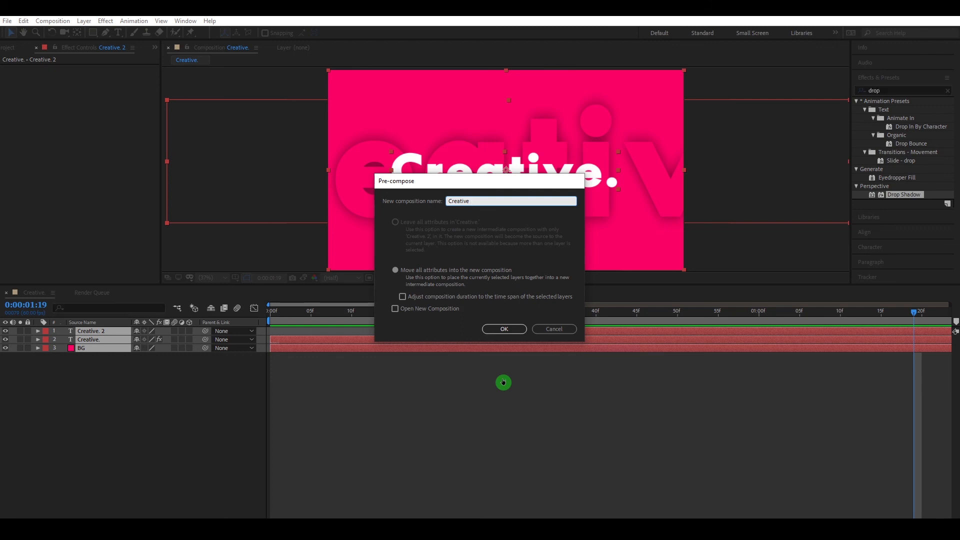
key("Return")
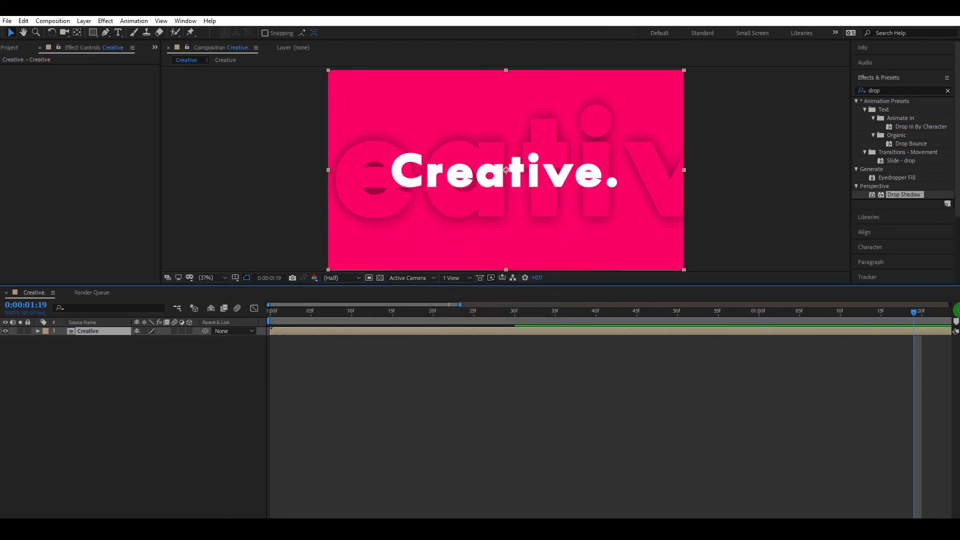
Split the Creative pre-comp layer at 0:00:00:31 and delete the part after the split
left_click_drag(926, 318, 489, 336)
key("ctrl+shift+d")
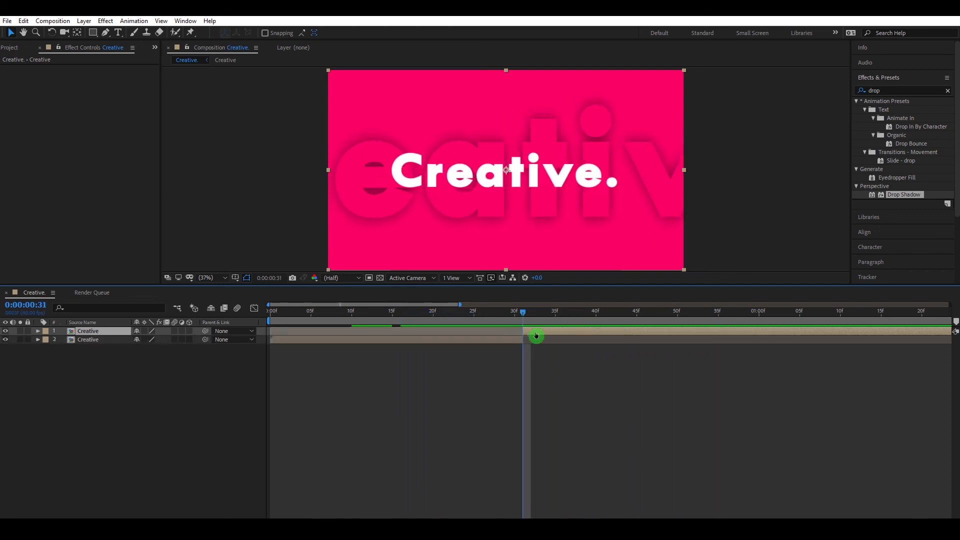
key("Delete")
Duplicate the trimmed Creative layer, place the copy to start at frame 31, time-reverse it, and preview the result
left_click(500, 332)
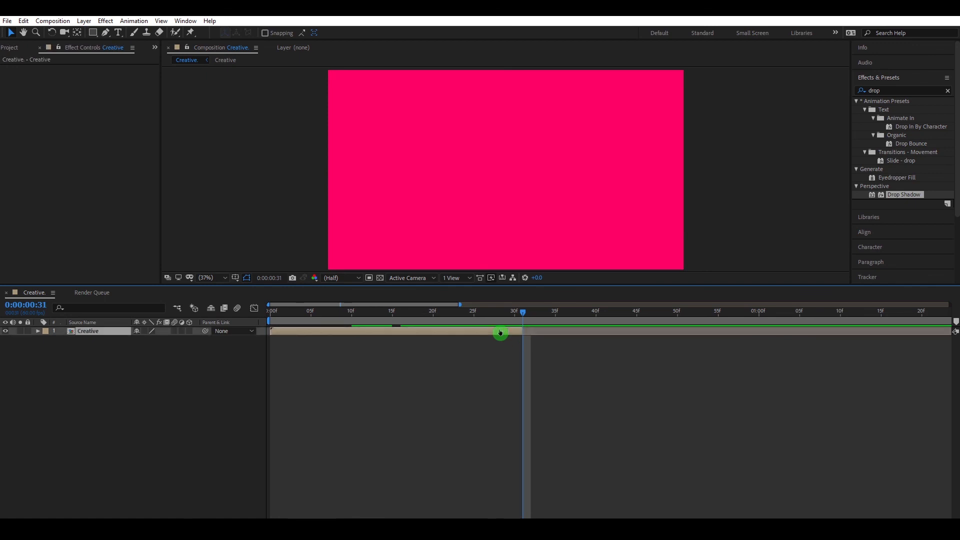
key("ctrl+d")
left_click_drag(489, 332, 739, 340)
right_click(740, 340)
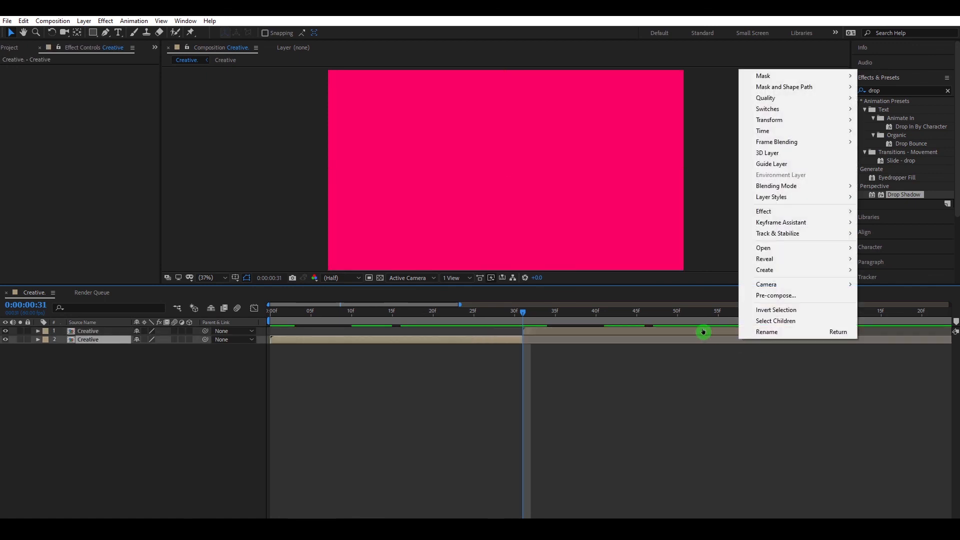
right_click(729, 333)
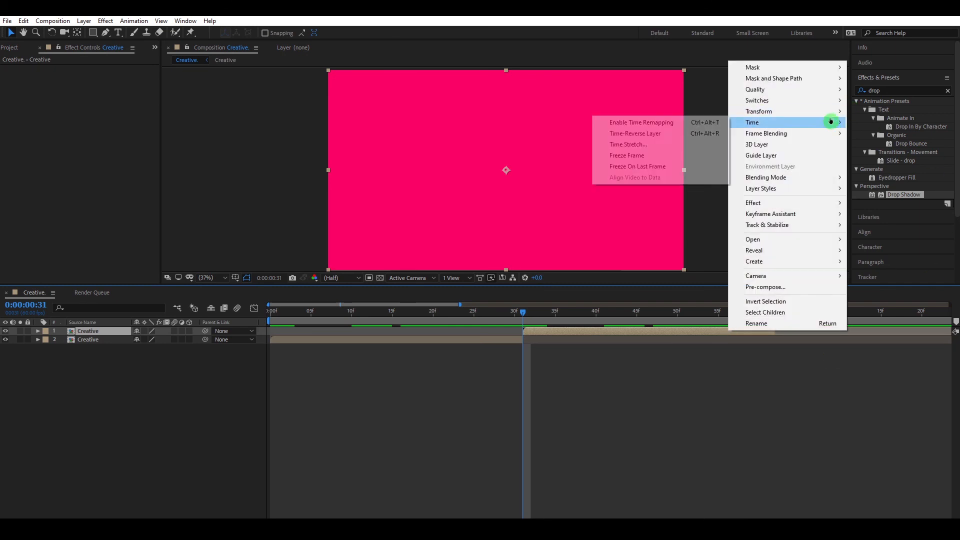
mouse_move(806, 121)
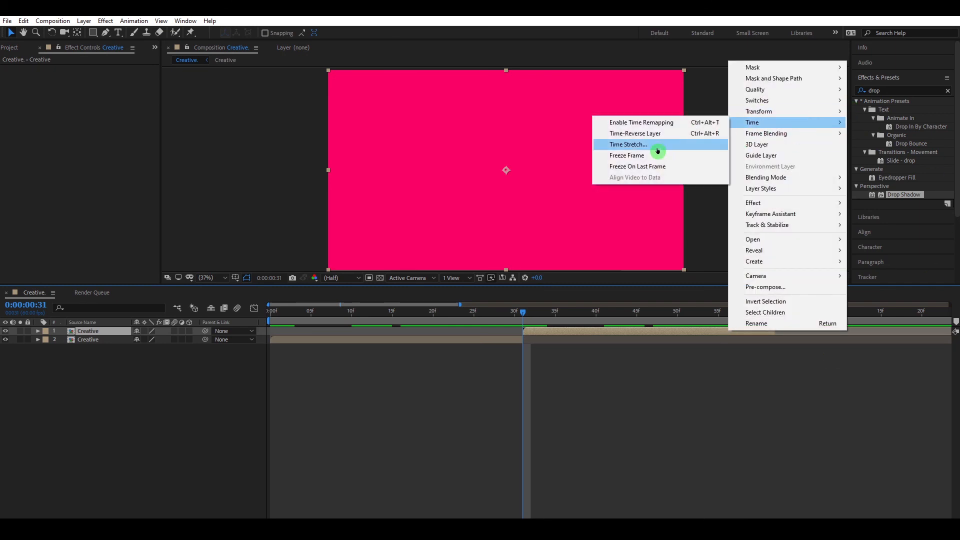
left_click(657, 133)
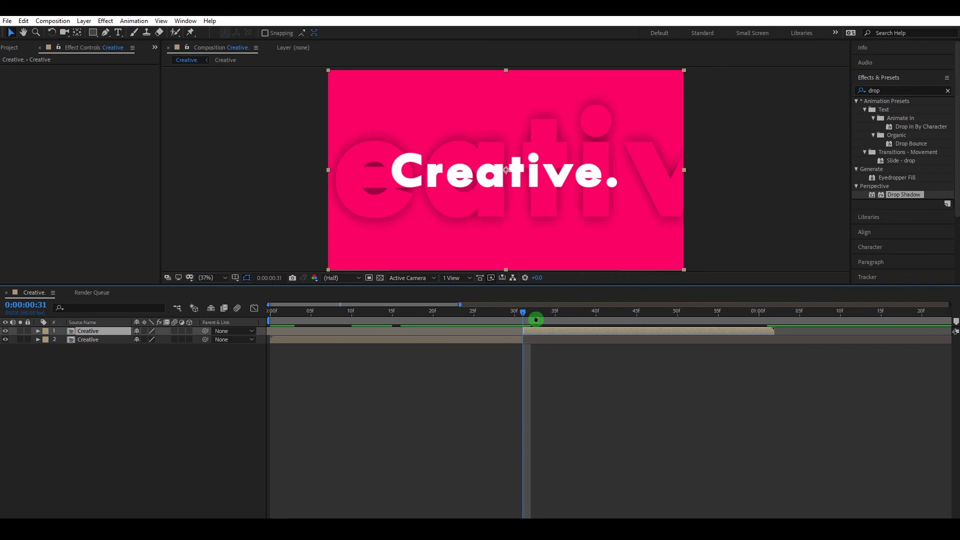
key("space")
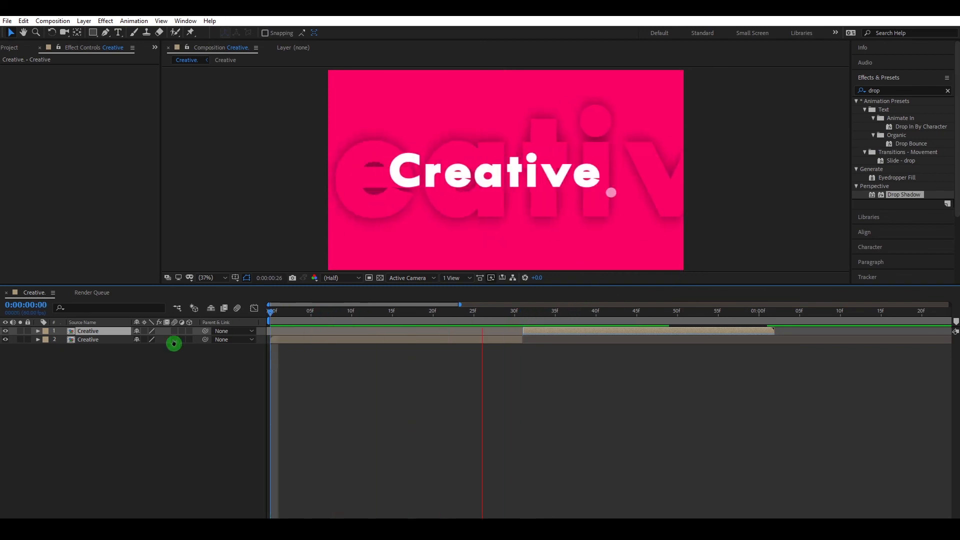
key("space")
Shift the reversed Creative layer to end at about 0:00:01:20, extend its start back to frame 31, and preview the animation
left_click_drag(679, 333, 824, 334)
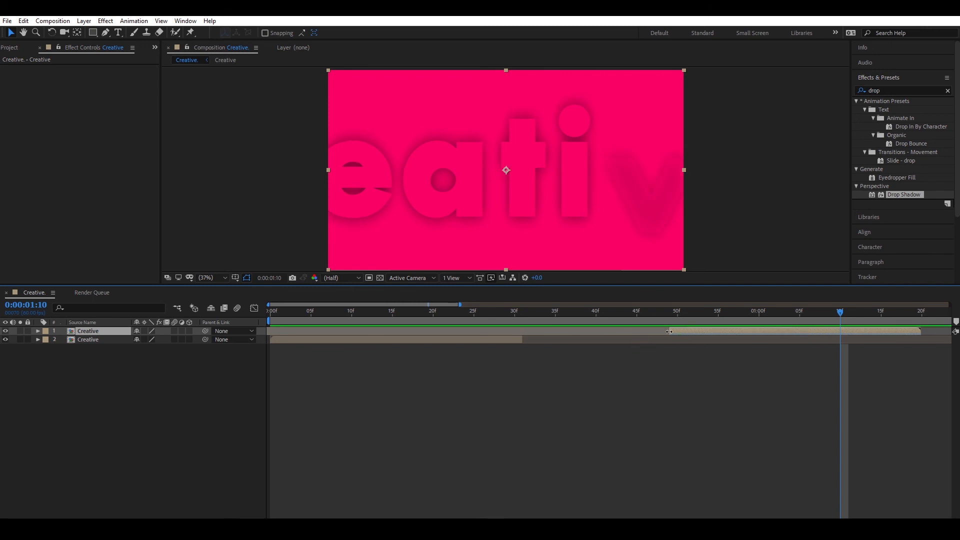
left_click_drag(670, 332, 524, 336)
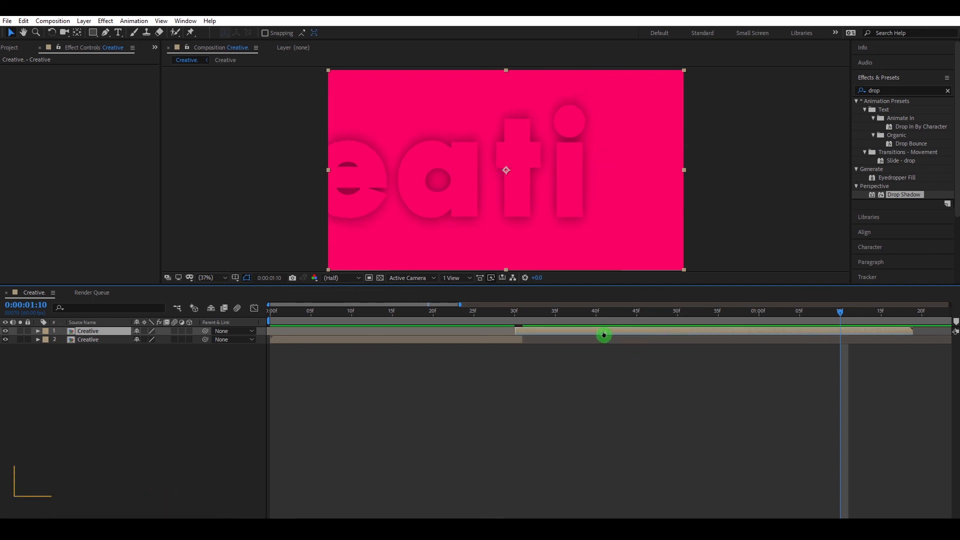
left_click_drag(840, 312, 176, 309)
key("space")
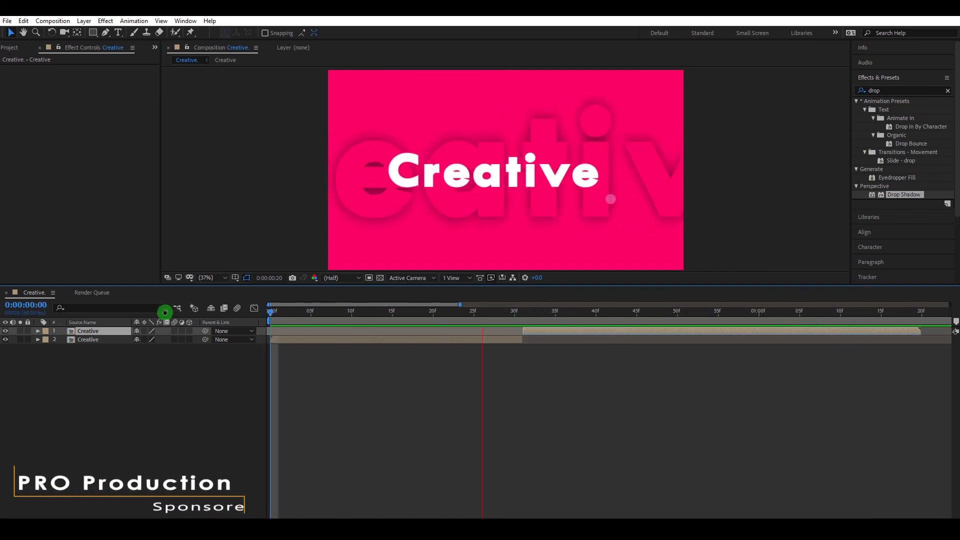